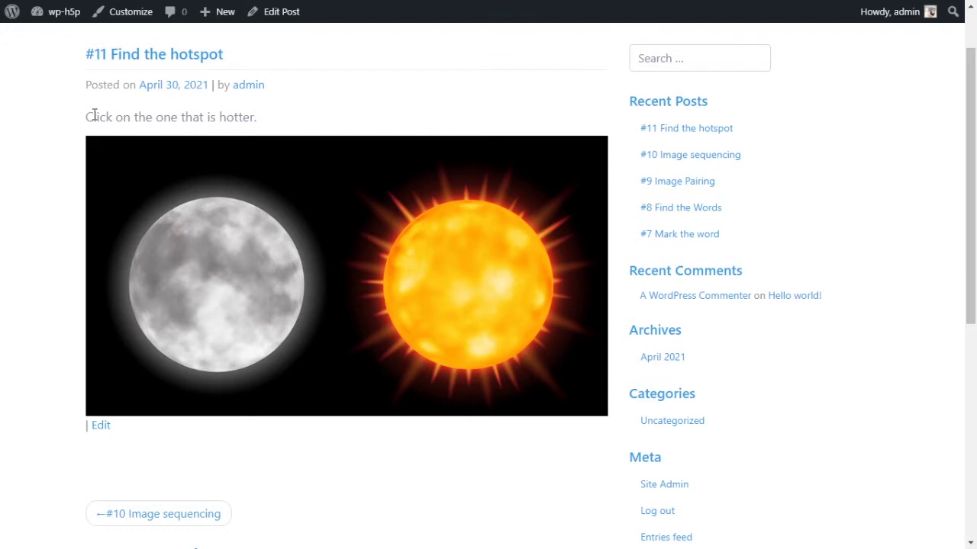
Highlight the instruction sentence above the moon-and-sun picture on the published post
drag(87, 115, 268, 115)
click(307, 115)
drag(78, 119, 279, 116)
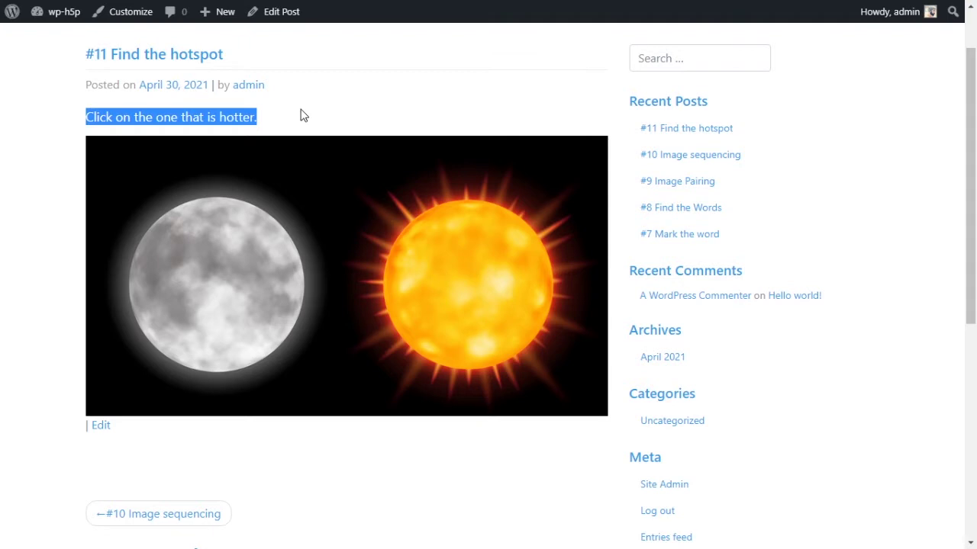
click(49, 273)
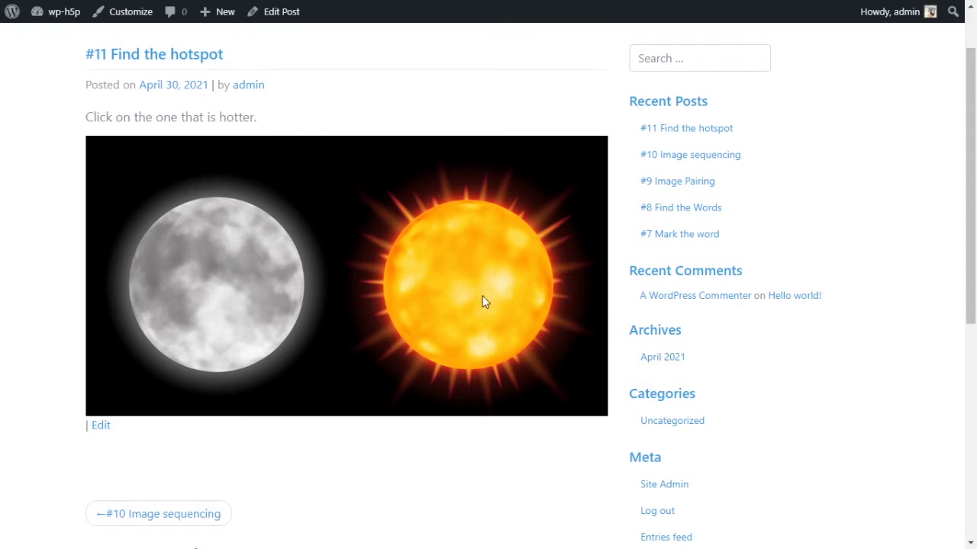
Answer with the moon, retry after 'Think again', then pick the sun and close the success feedback
click(216, 267)
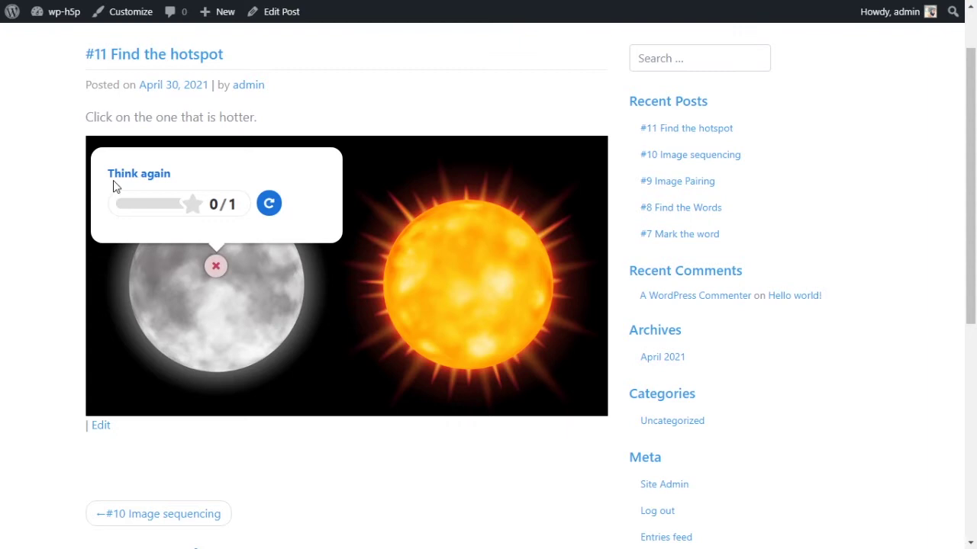
drag(108, 174, 172, 183)
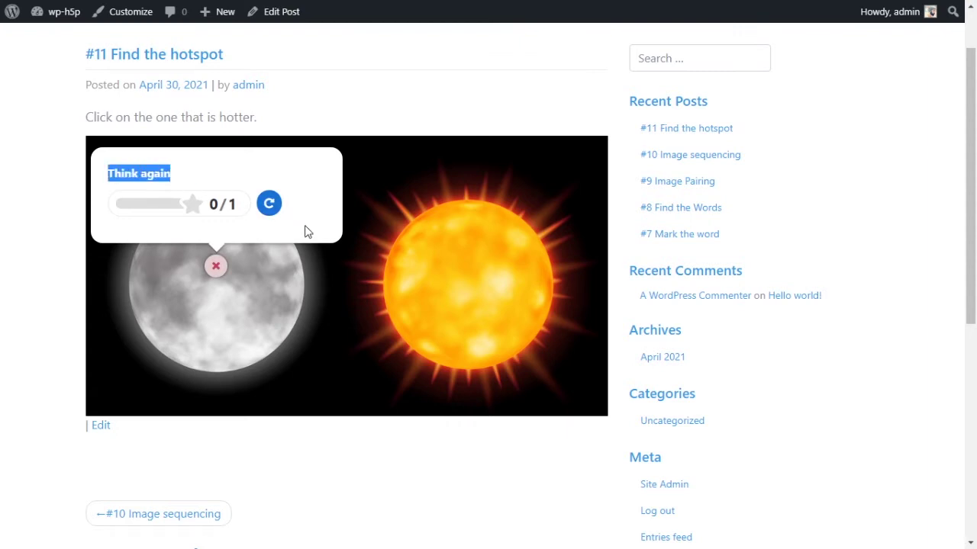
click(270, 204)
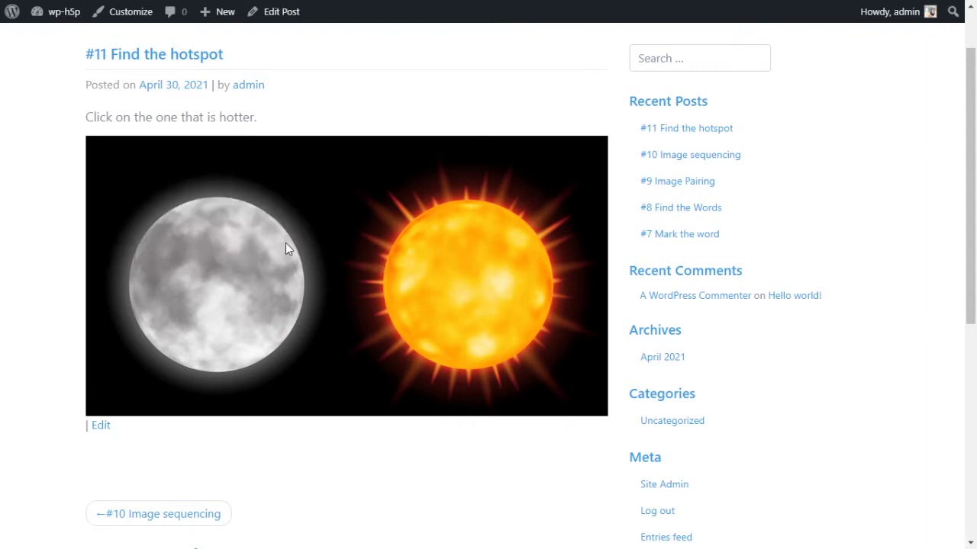
click(454, 267)
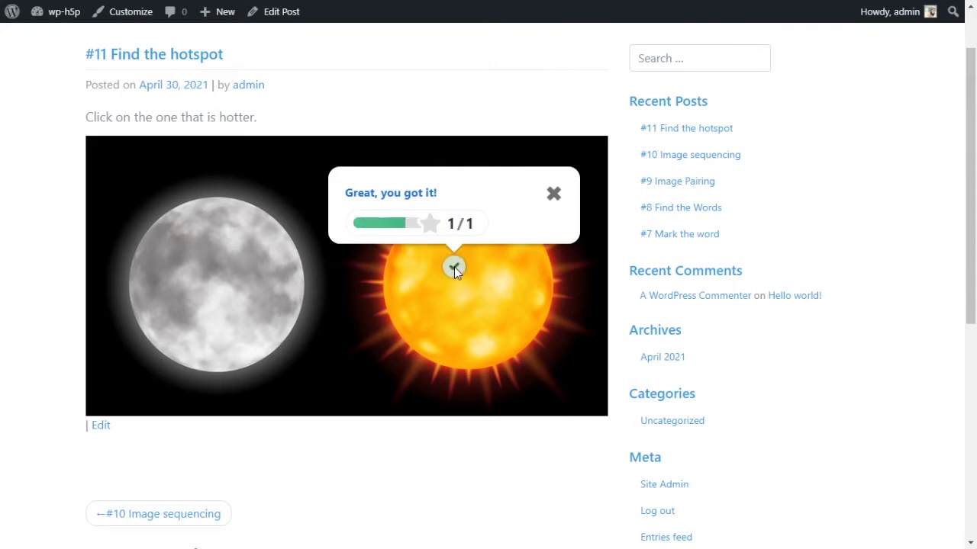
click(554, 195)
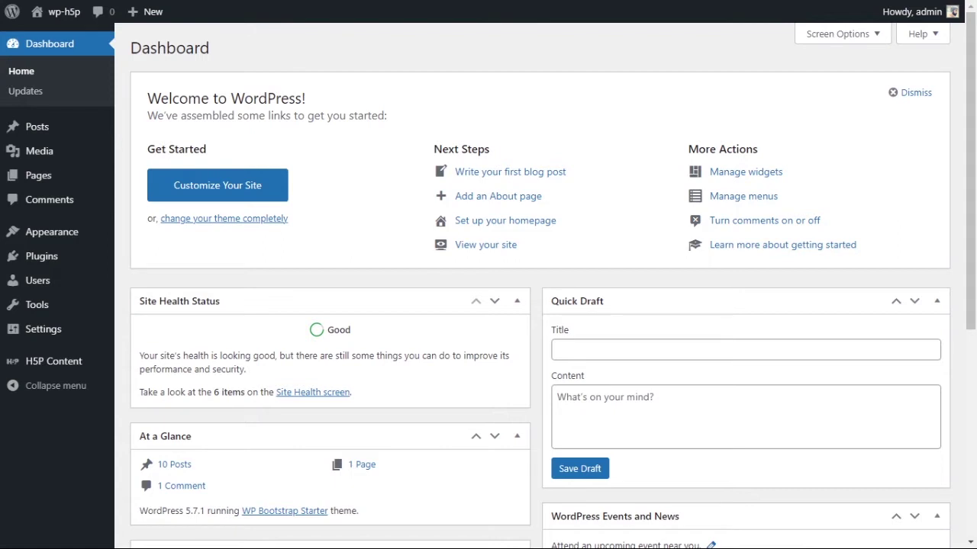
Open the H5P Add New page and browse its list of 44 content types
mouse_move(54, 361)
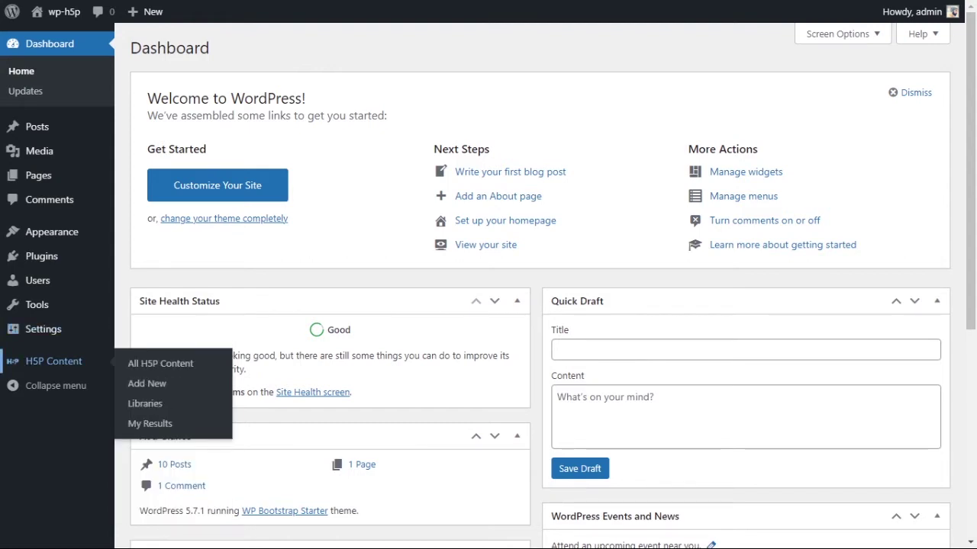
click(146, 383)
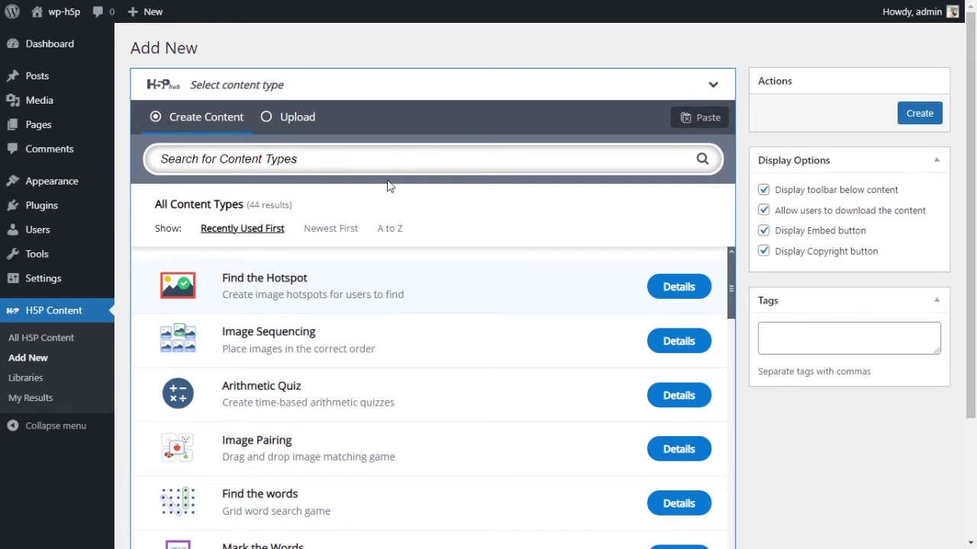
scroll(363, 231, down, 2)
scroll(364, 231, down, 3)
scroll(370, 255, up, 2)
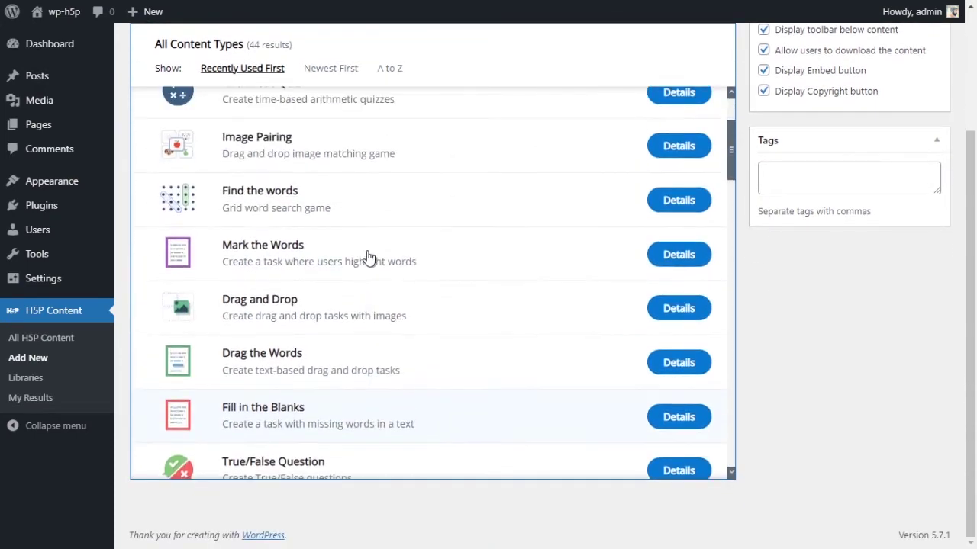
scroll(750, 333, up, 4)
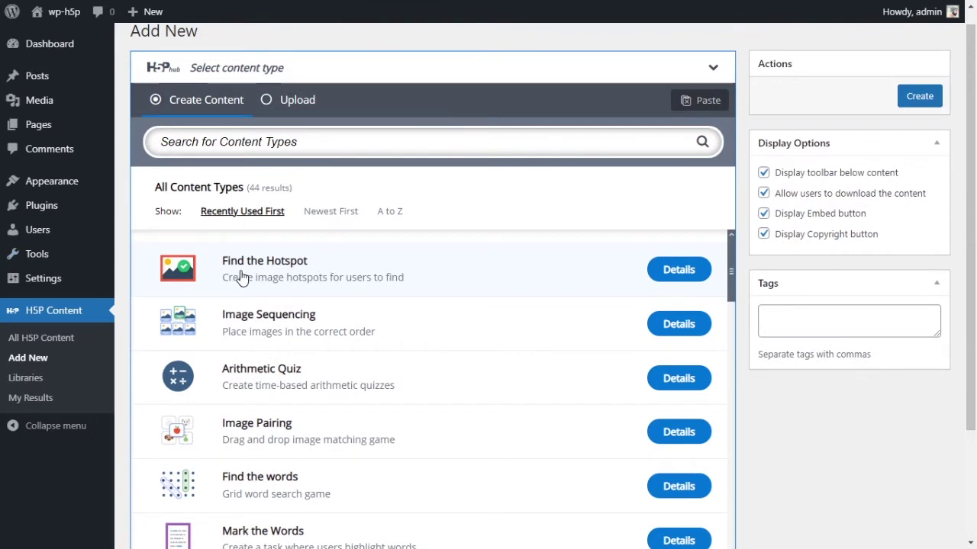
scroll(582, 336, down, 1)
scroll(582, 336, down, 5)
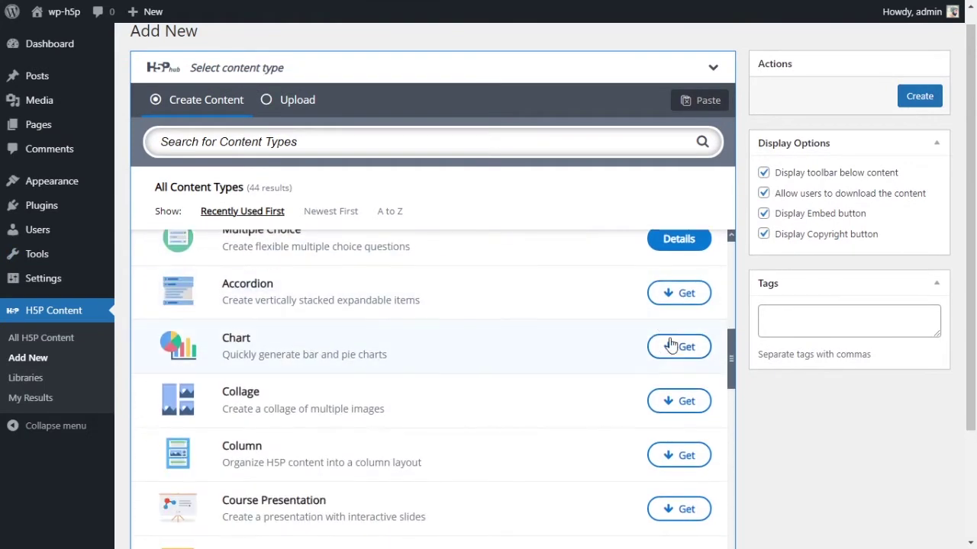
scroll(557, 327, up, 7)
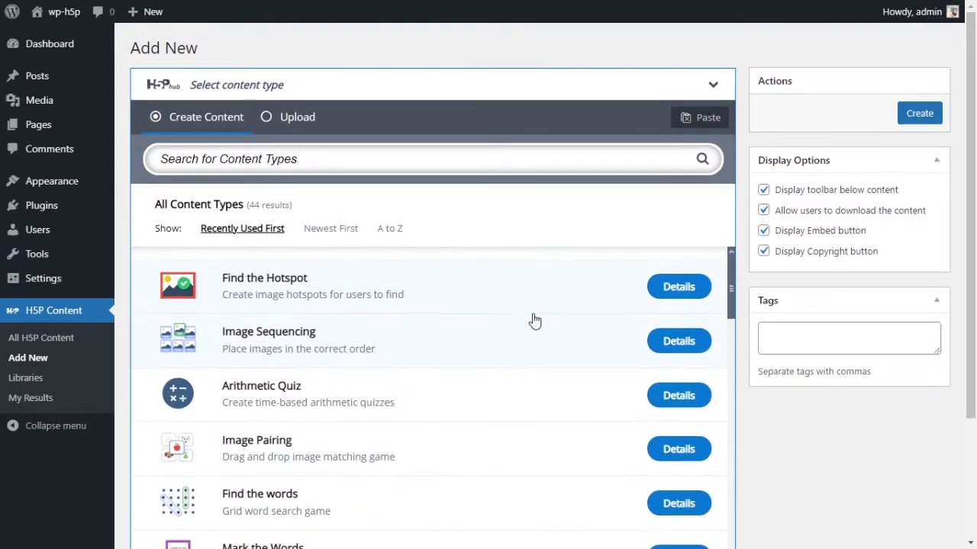
Choose the Find the Hotspot content type and title the activity 'Find the hotspot'
click(323, 292)
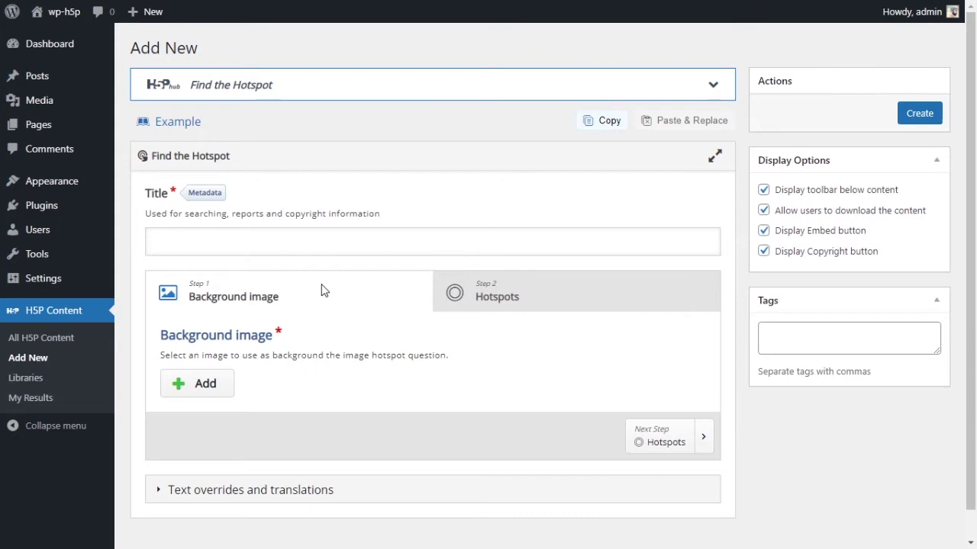
click(344, 243)
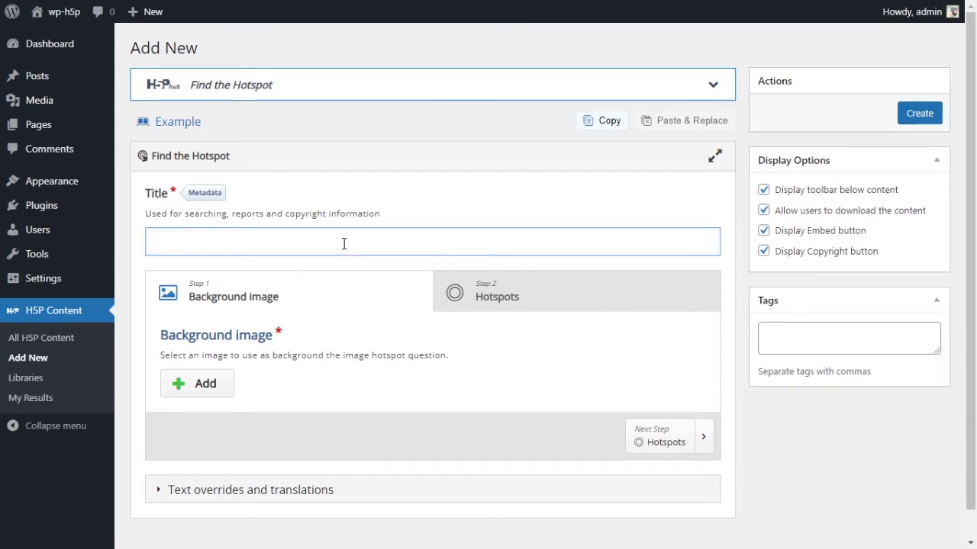
text(Find t)
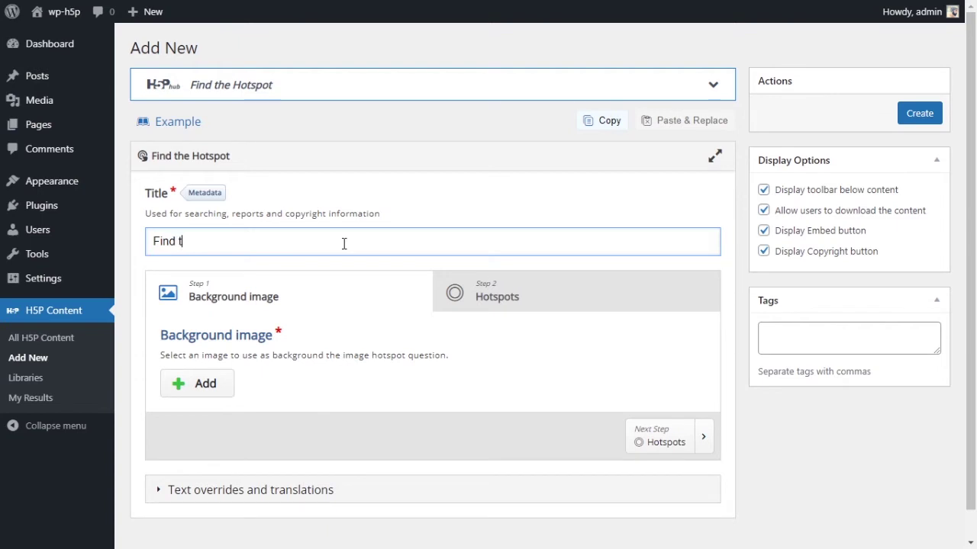
text(he hotspot)
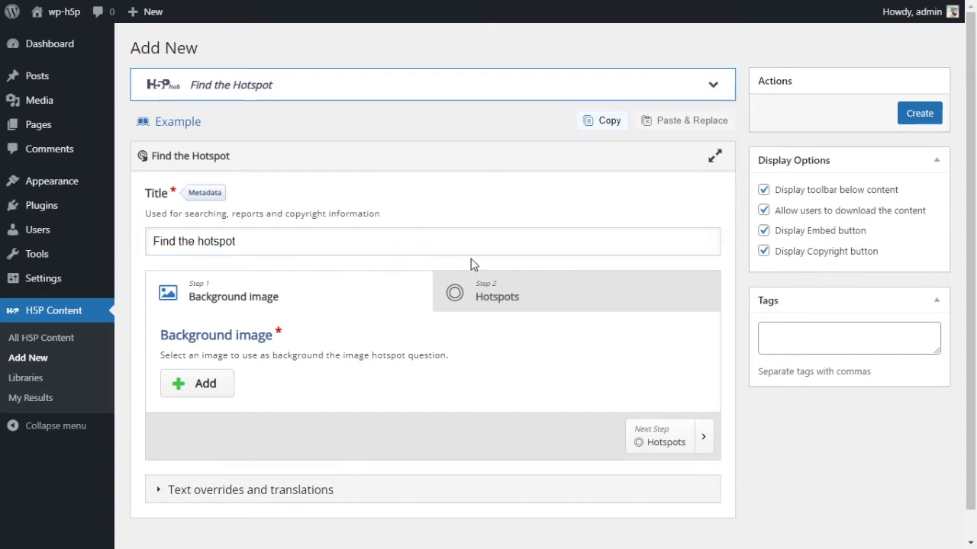
scroll(388, 264, down, 1)
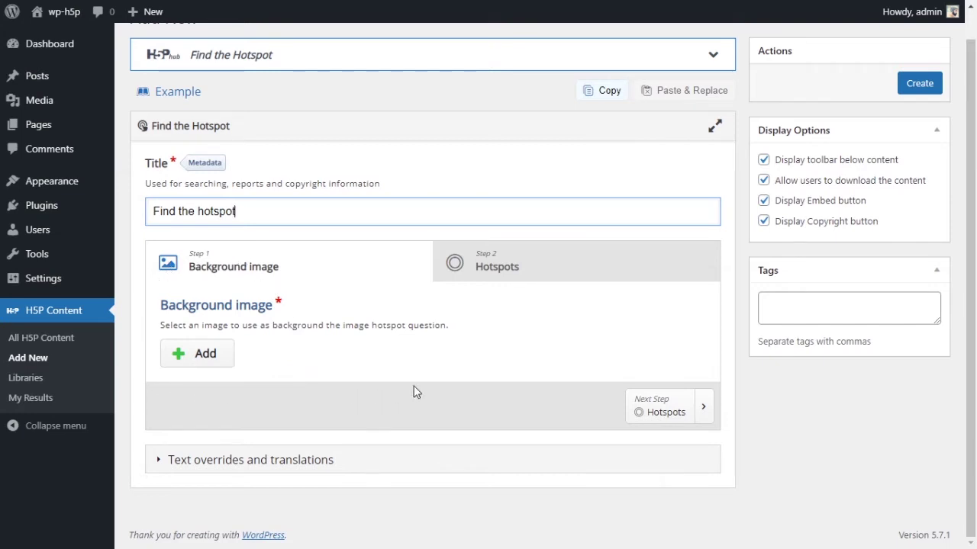
Upload the moon-and-sun picture as the background image, opening and cancelling the image editor
click(195, 358)
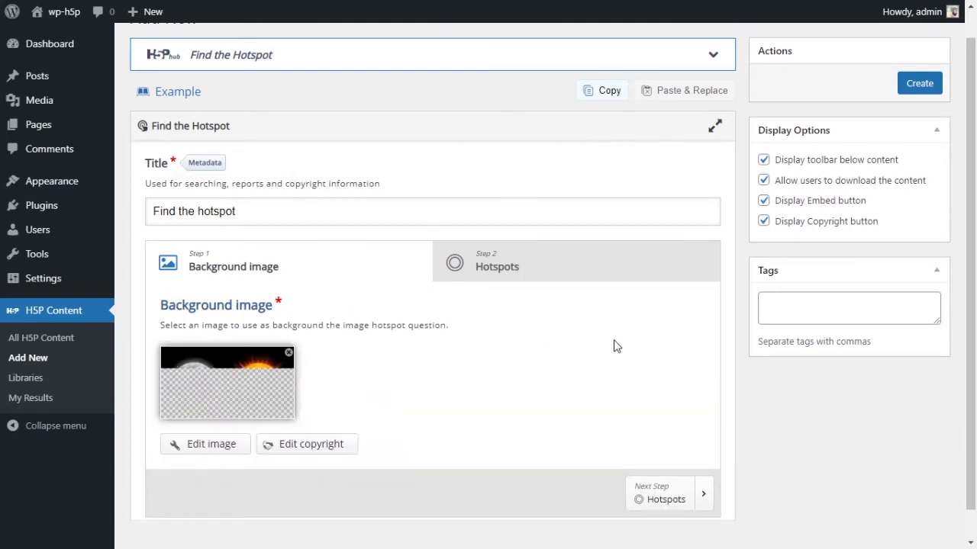
scroll(616, 347, down, 1)
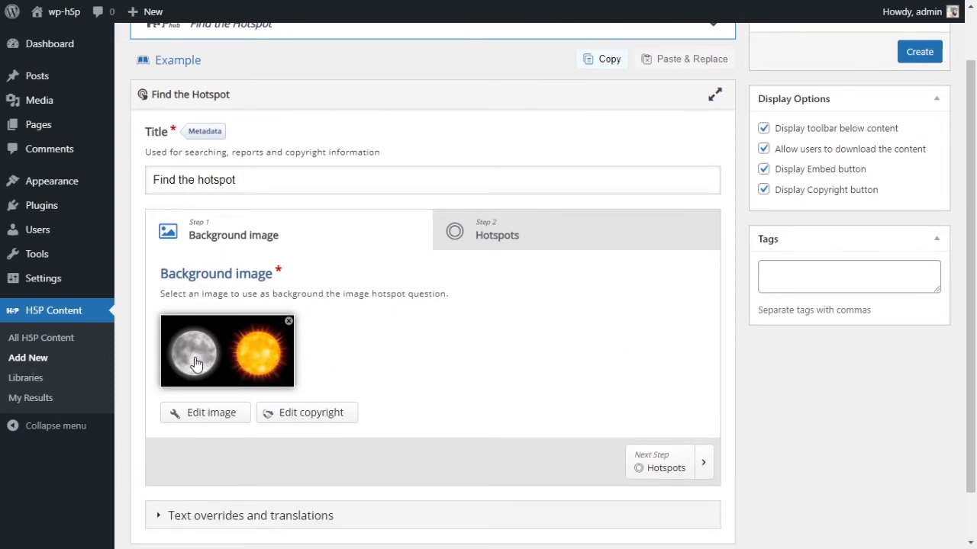
click(195, 419)
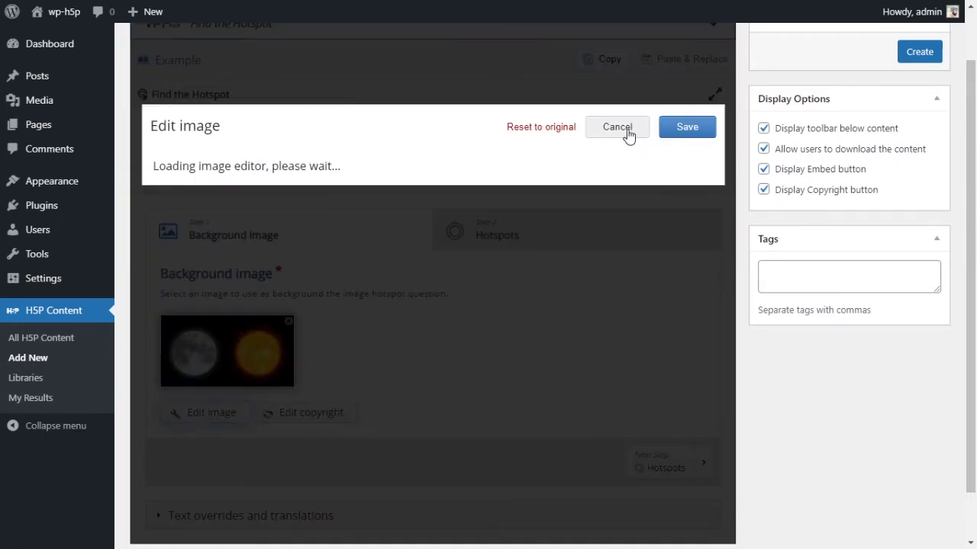
click(624, 130)
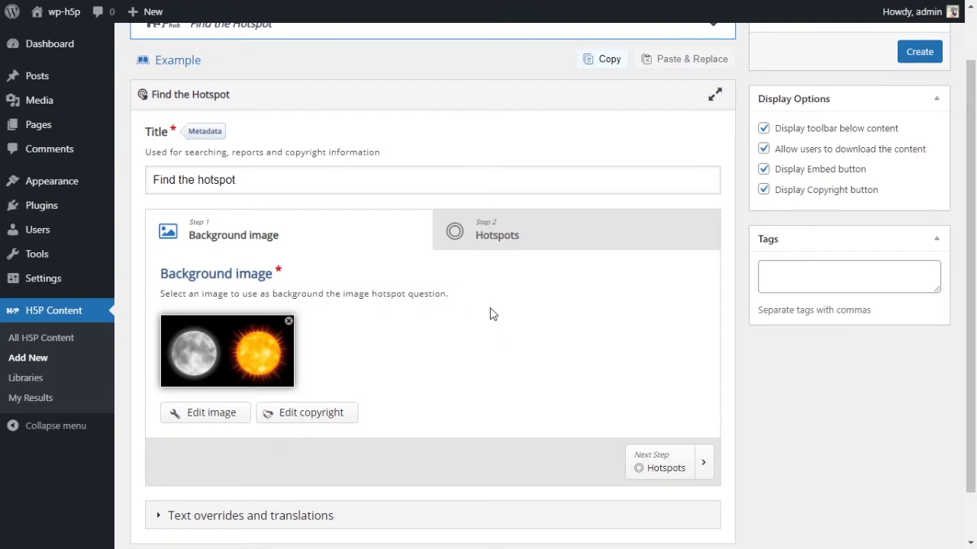
scroll(370, 298, down, 1)
scroll(370, 309, up, 1)
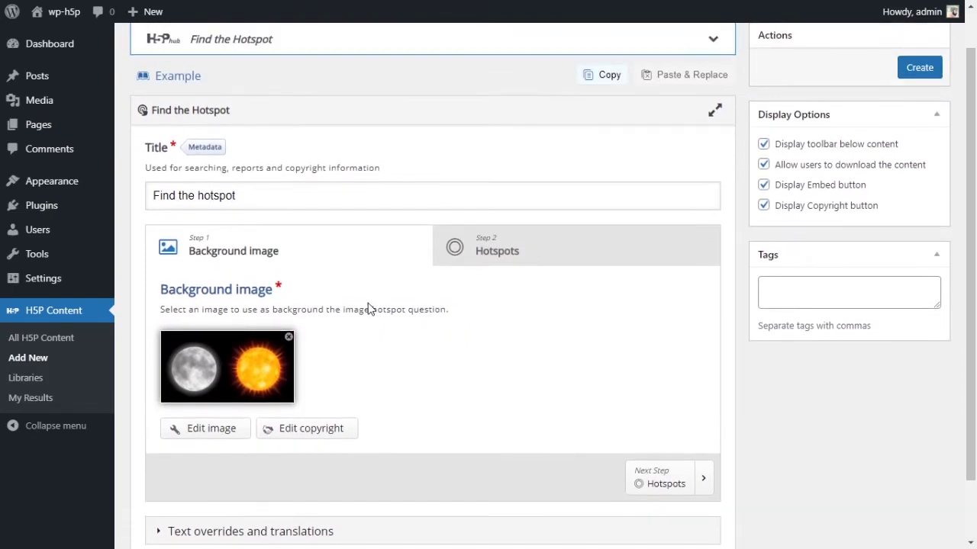
scroll(366, 304, down, 1)
scroll(401, 302, up, 1)
Move on to the Hotspots step of the Find the Hotspot editor
click(557, 243)
scroll(444, 246, down, 1)
scroll(442, 247, down, 1)
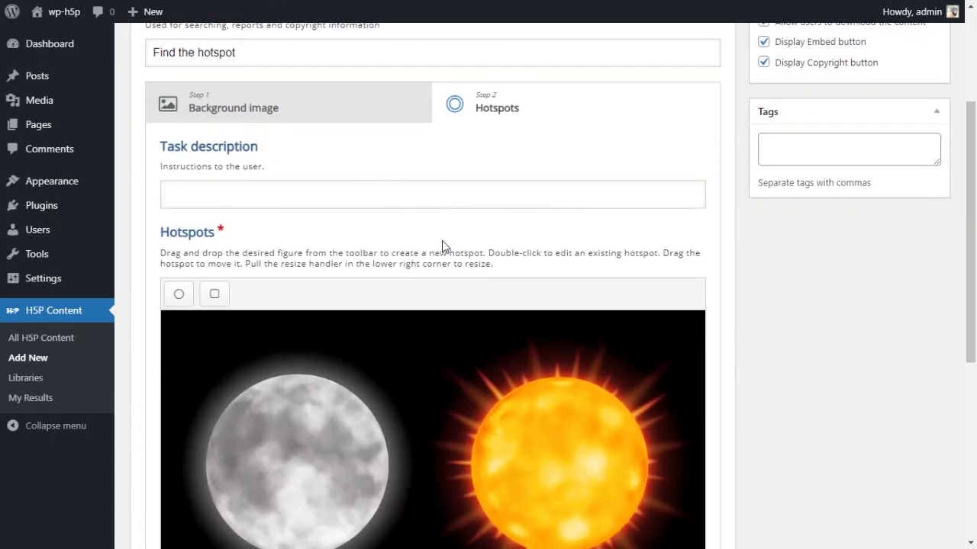
scroll(442, 247, up, 1)
Enter the task description 'Click on the one that is hotter.' above the image
click(360, 267)
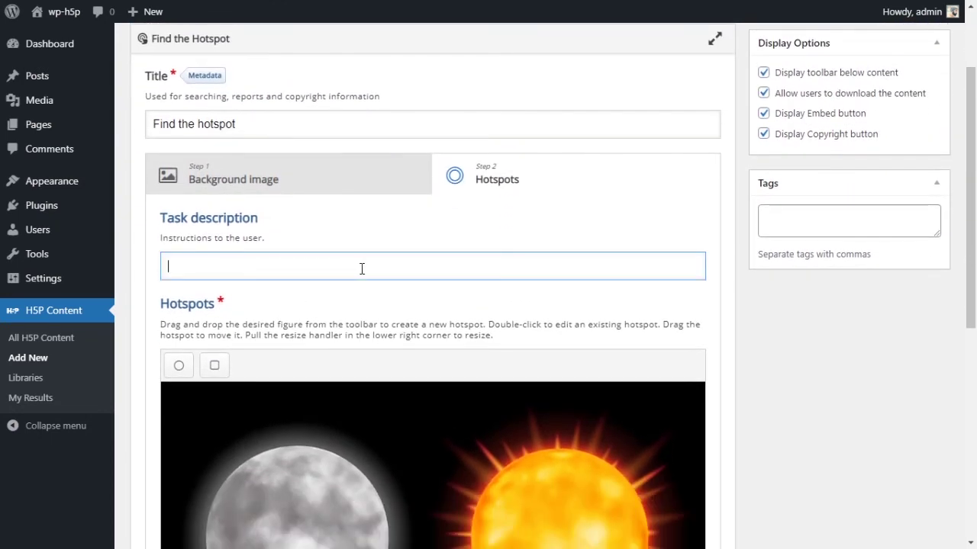
scroll(503, 275, down, 3)
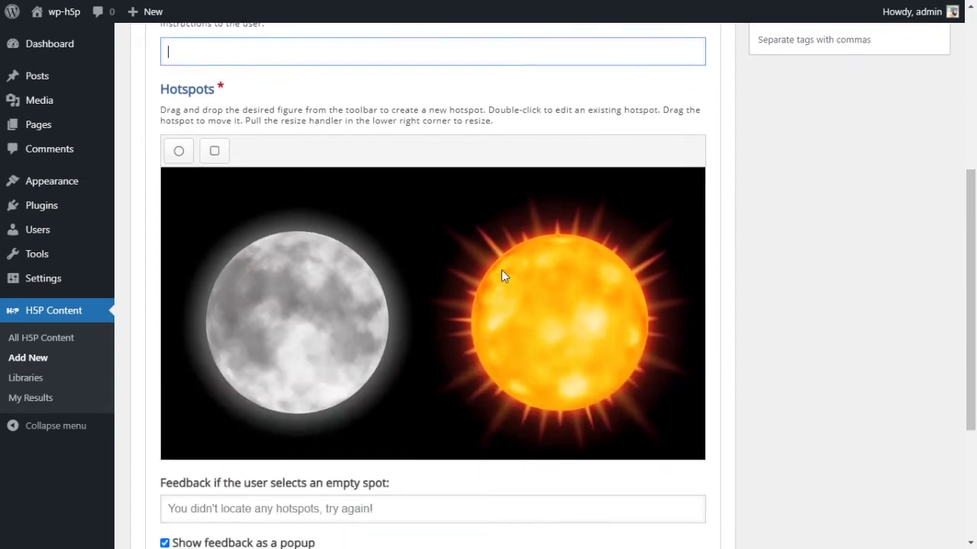
scroll(279, 377, up, 3)
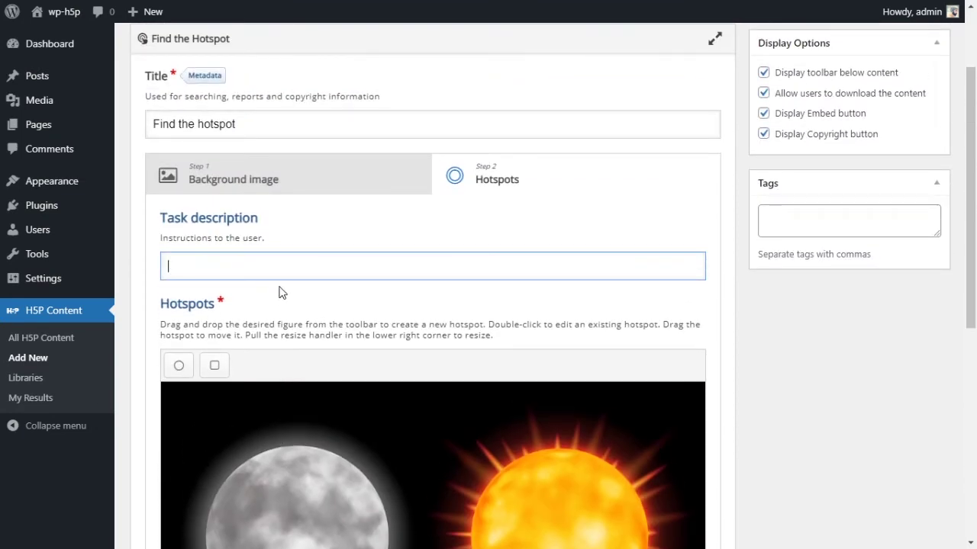
text(Click on the one that)
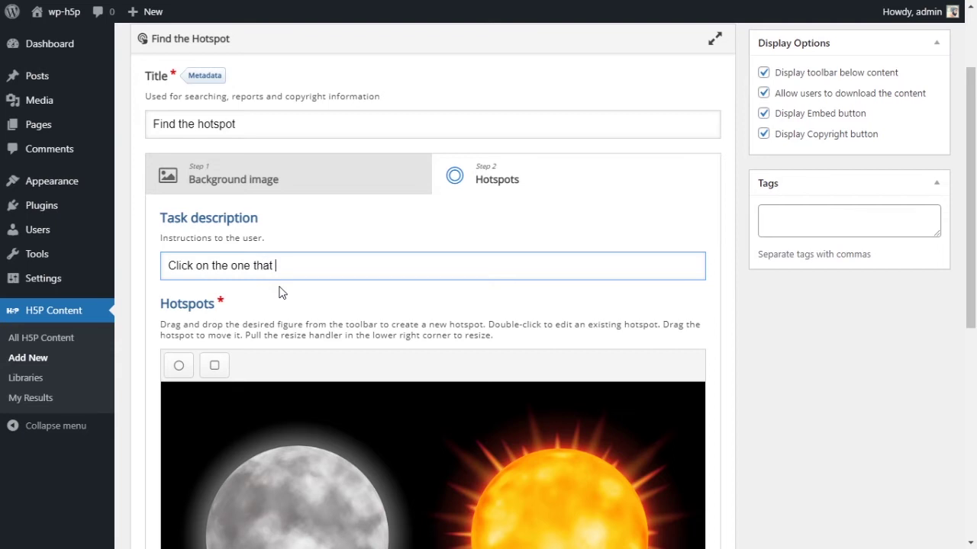
text(is hotter.)
scroll(365, 297, down, 3)
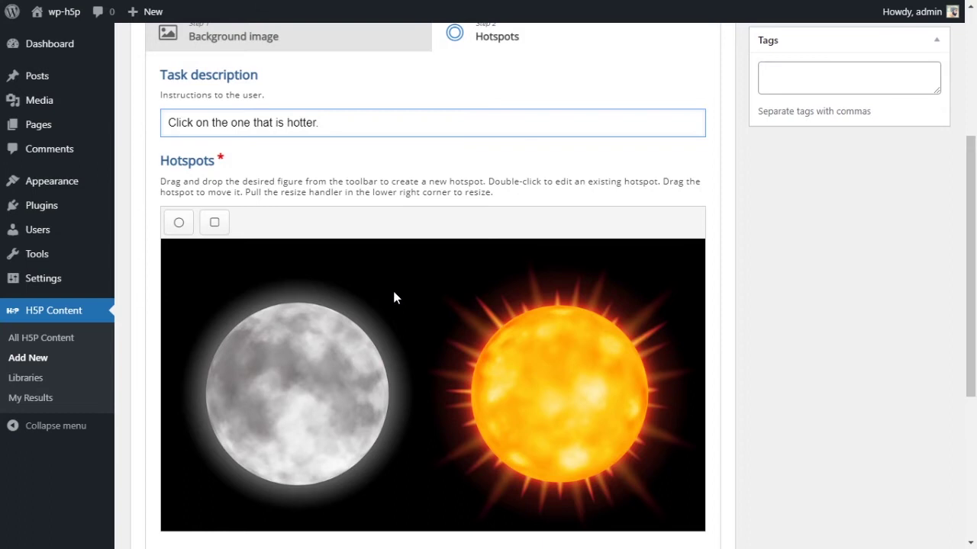
scroll(393, 297, up, 1)
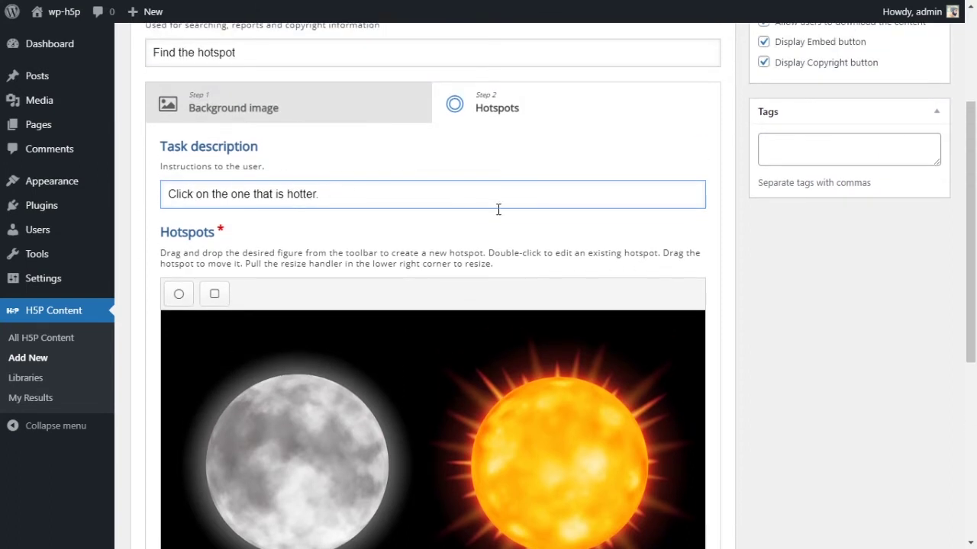
scroll(497, 216, down, 2)
scroll(496, 216, up, 1)
scroll(488, 221, down, 1)
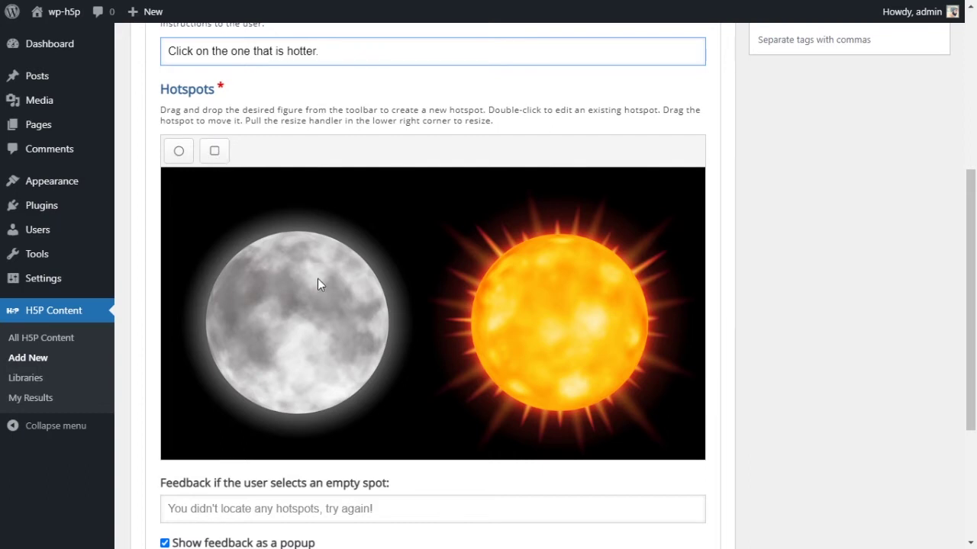
Add a circle hotspot marked Correct with the feedback 'Great, you got it!'
click(180, 154)
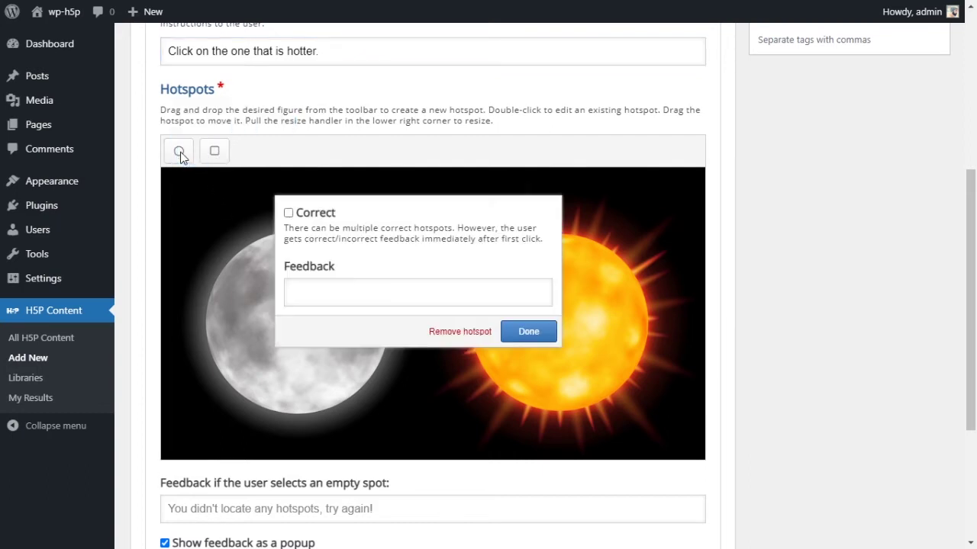
click(288, 214)
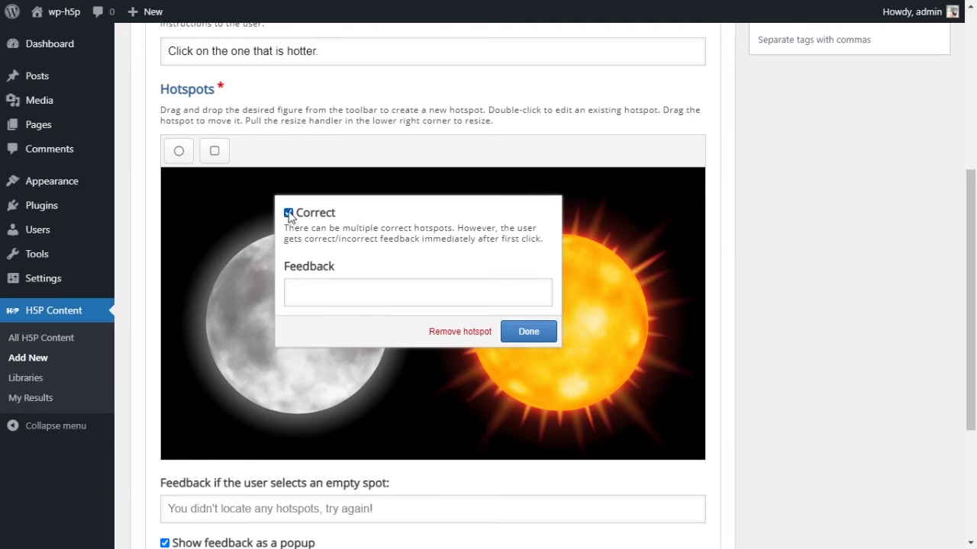
click(355, 295)
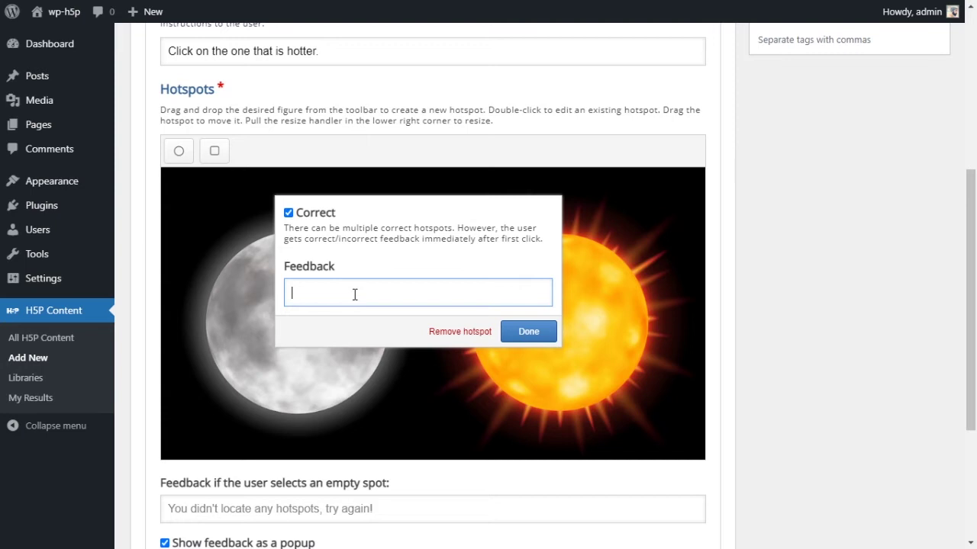
text(Great, you got it!)
Save the hotspot, then move and resize it to cover the whole sun at 260 × 250
click(528, 331)
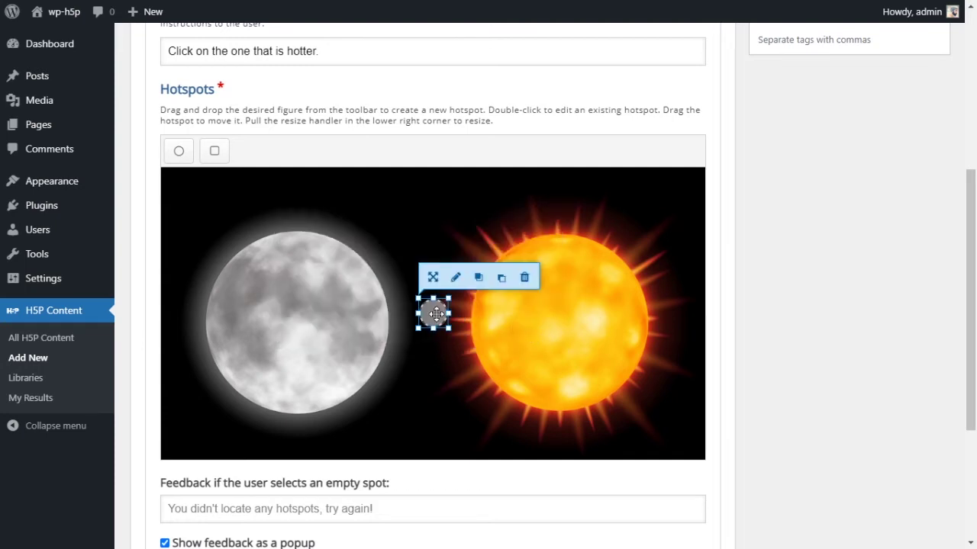
drag(435, 312, 668, 418)
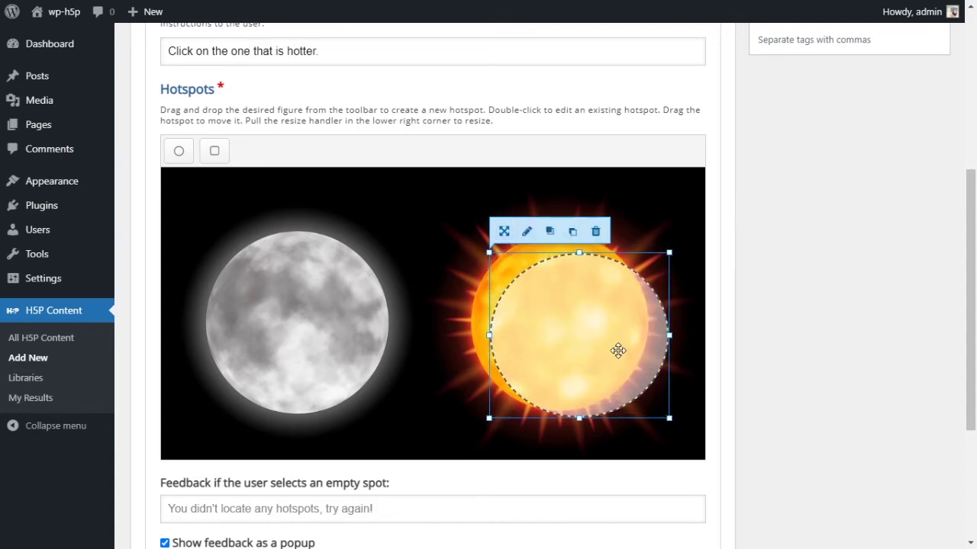
drag(618, 351, 596, 329)
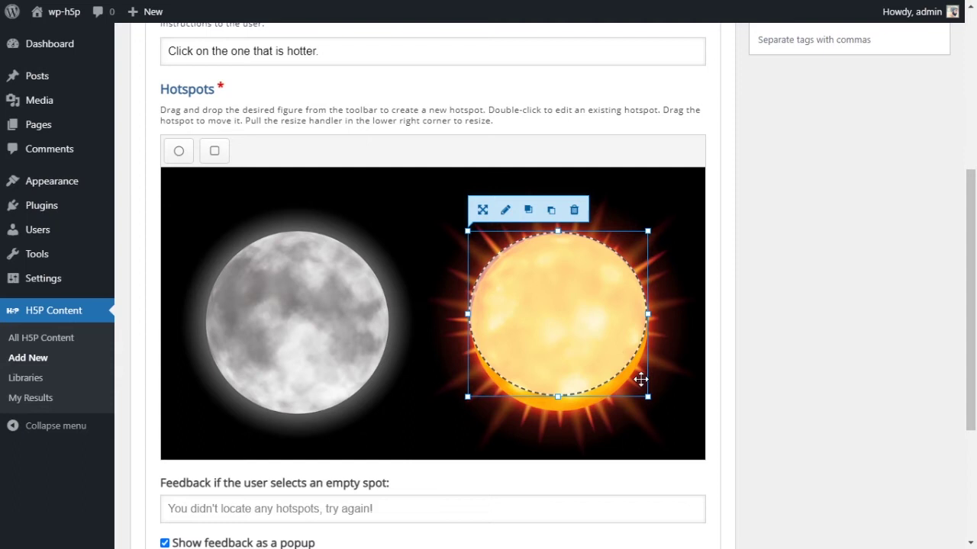
drag(647, 397, 650, 414)
click(563, 434)
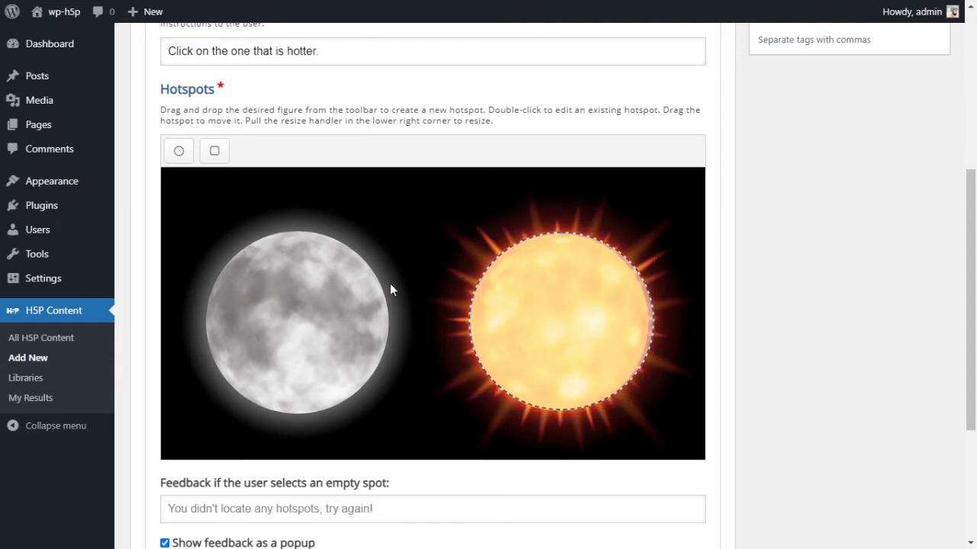
click(494, 283)
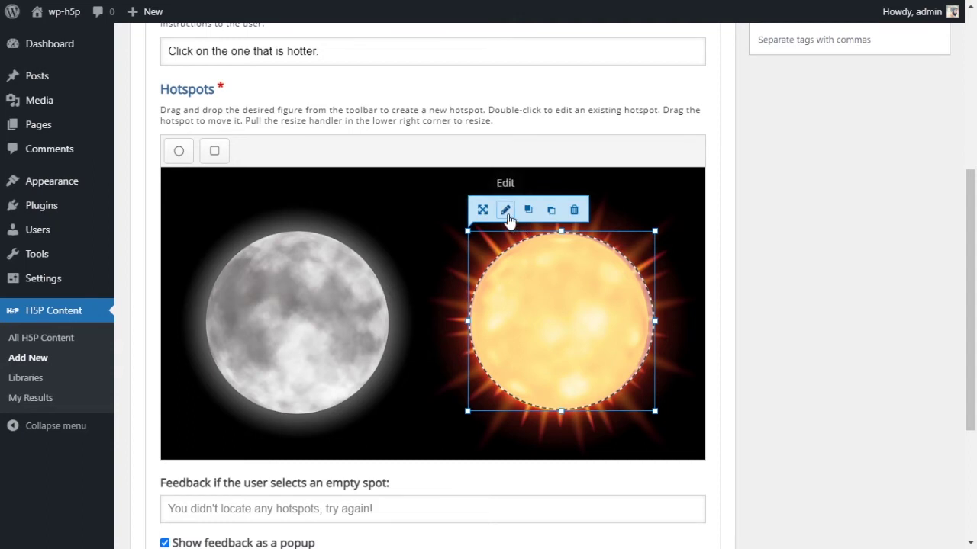
click(508, 219)
click(583, 283)
click(444, 342)
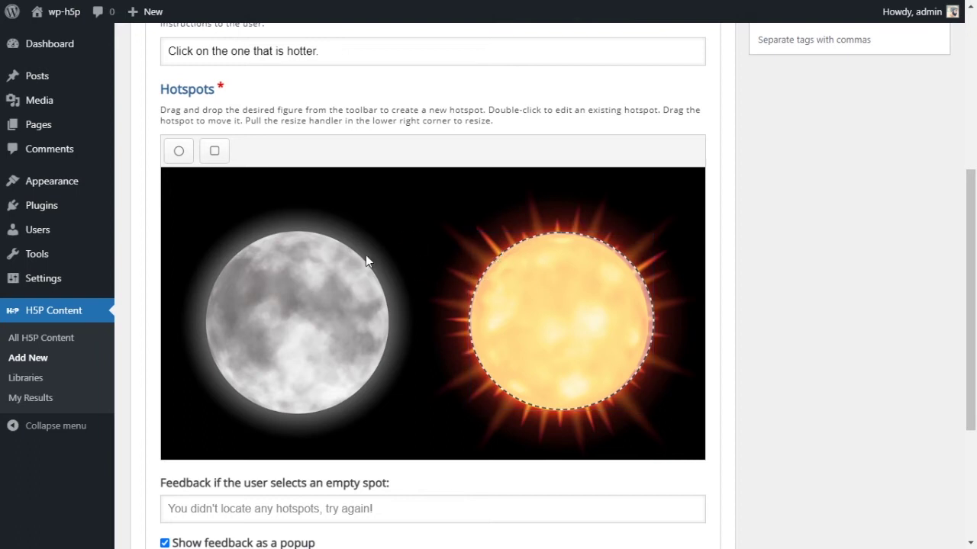
Add a second circle hotspot, left incorrect, with the feedback 'Think again'
click(179, 153)
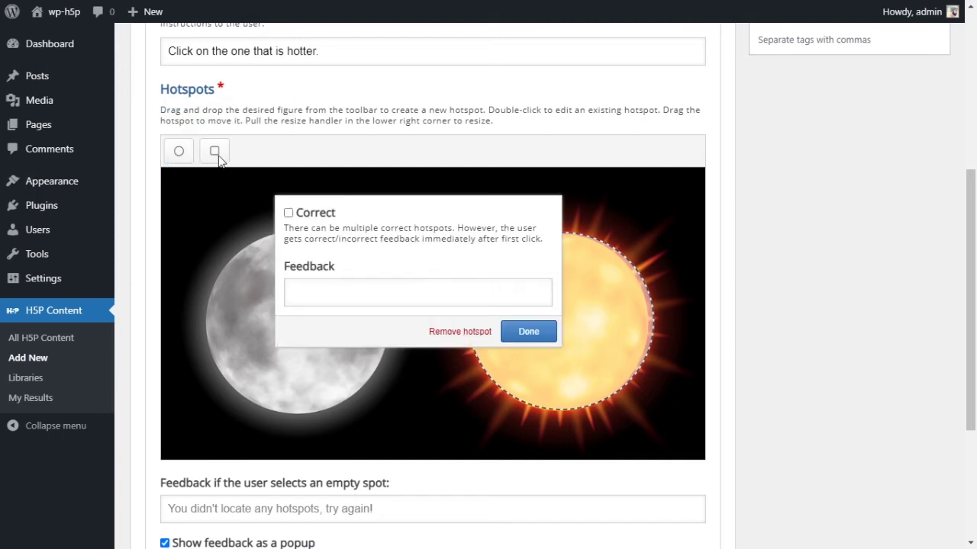
click(289, 214)
click(288, 214)
click(345, 283)
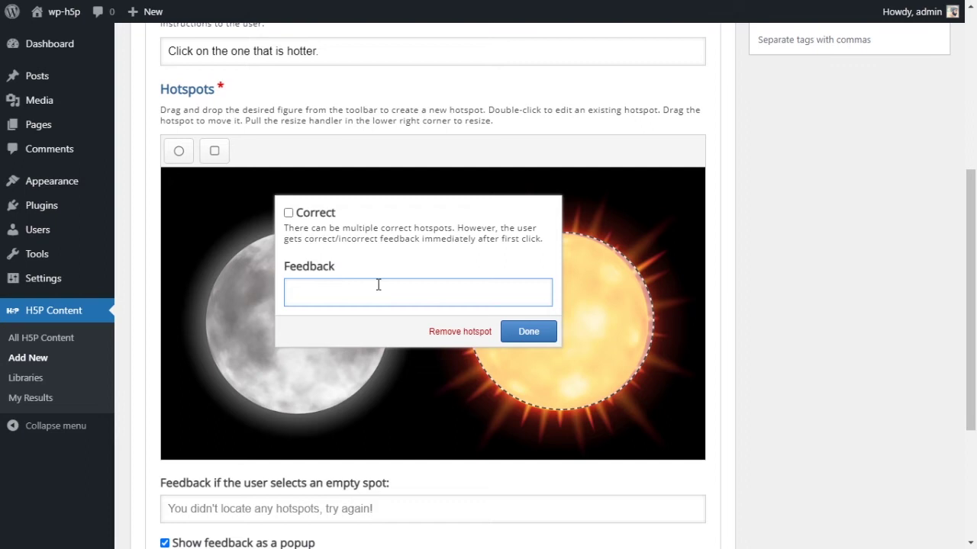
text(Think again)
click(538, 337)
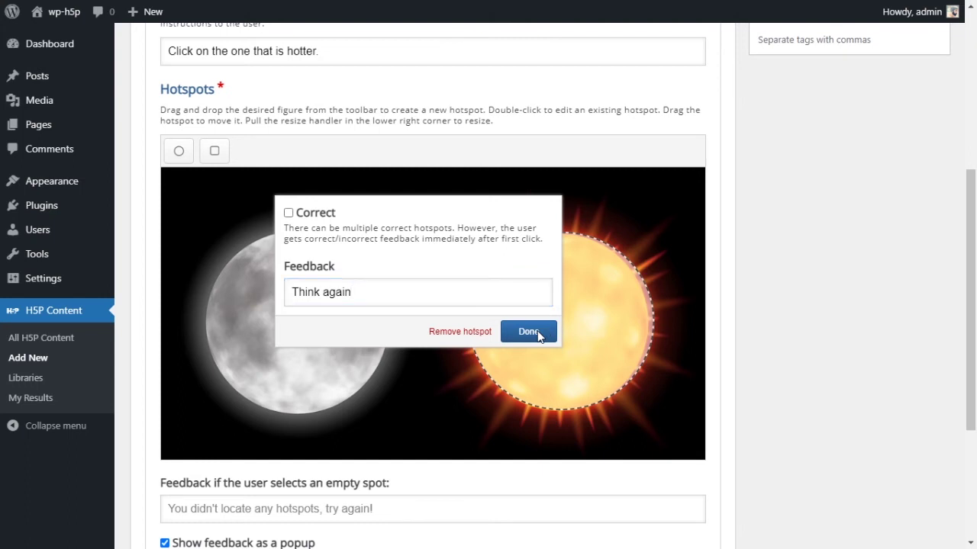
click(539, 337)
Drag and resize that hotspot to cover the moon at 260 × 260
drag(429, 312, 402, 430)
drag(309, 349, 294, 328)
drag(392, 427, 394, 421)
click(410, 394)
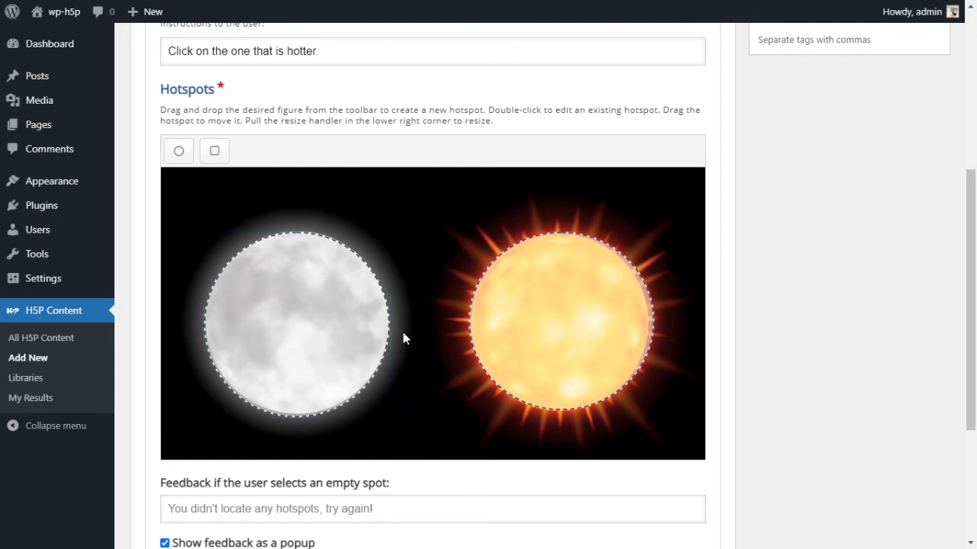
Select the moon and sun hotspots in turn, then deselect all hotspots
click(338, 310)
click(532, 305)
click(338, 309)
click(508, 296)
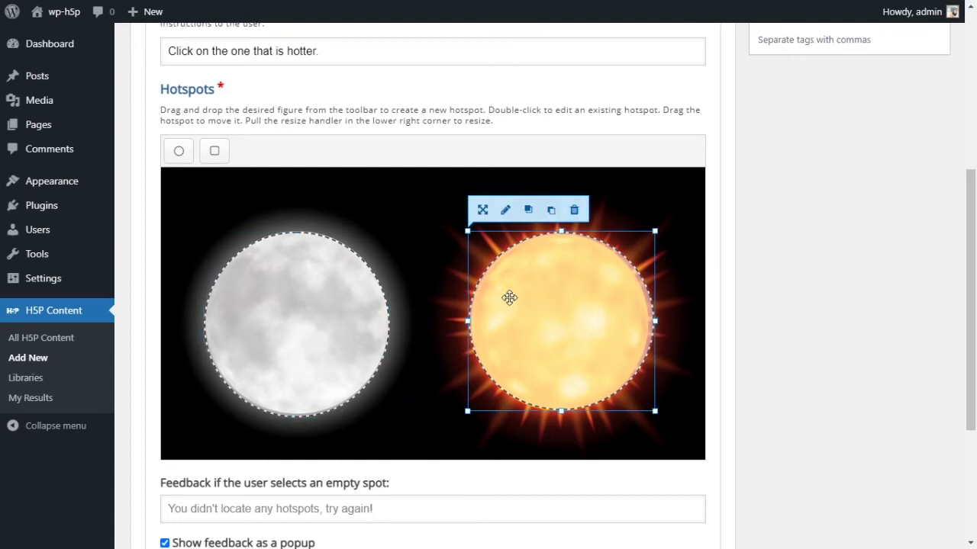
click(394, 204)
Draw a small square hotspot between moon and sun and mark it Correct
drag(213, 150, 343, 256)
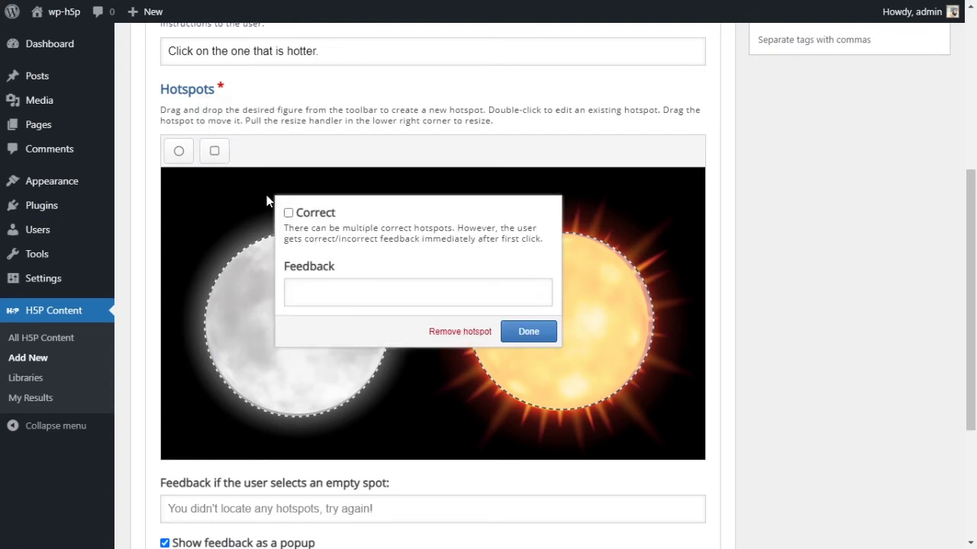
click(318, 218)
drag(284, 239, 530, 241)
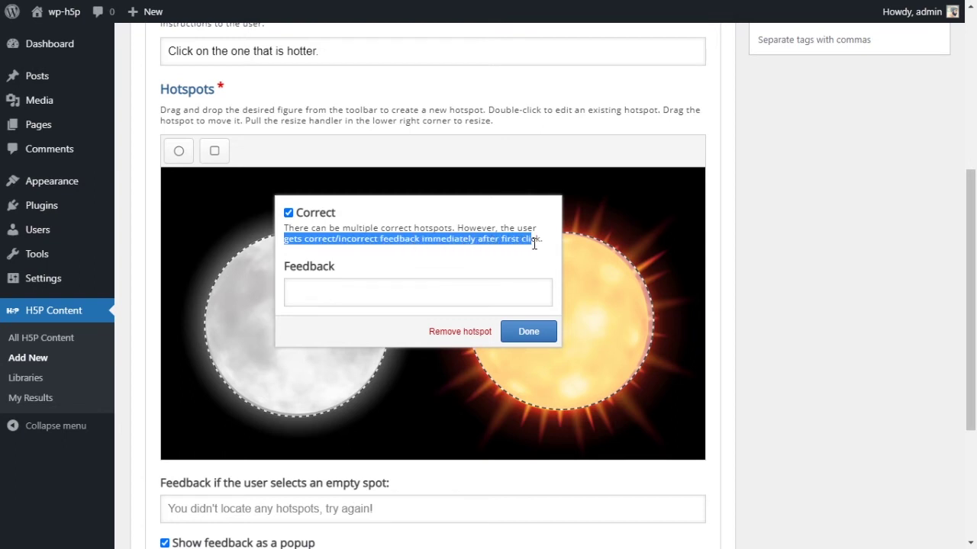
click(481, 263)
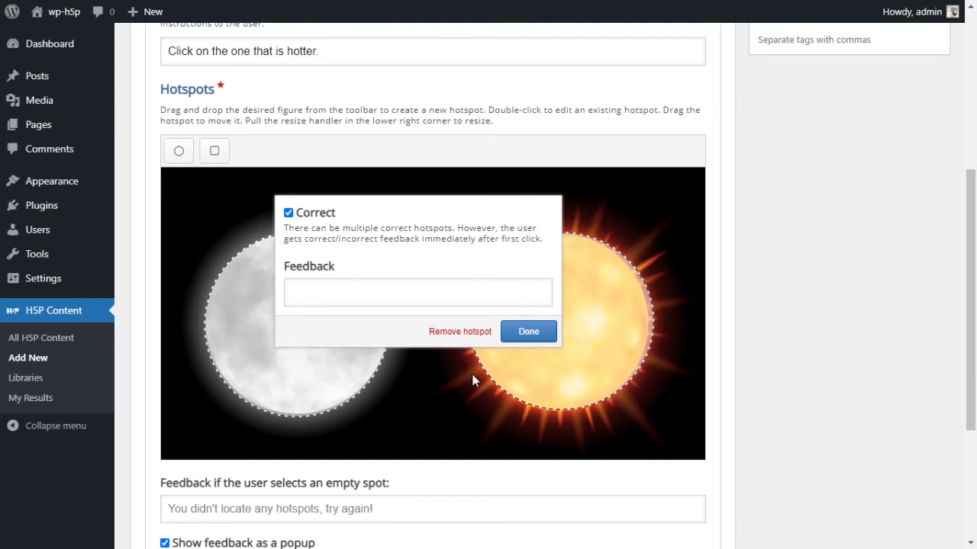
click(519, 332)
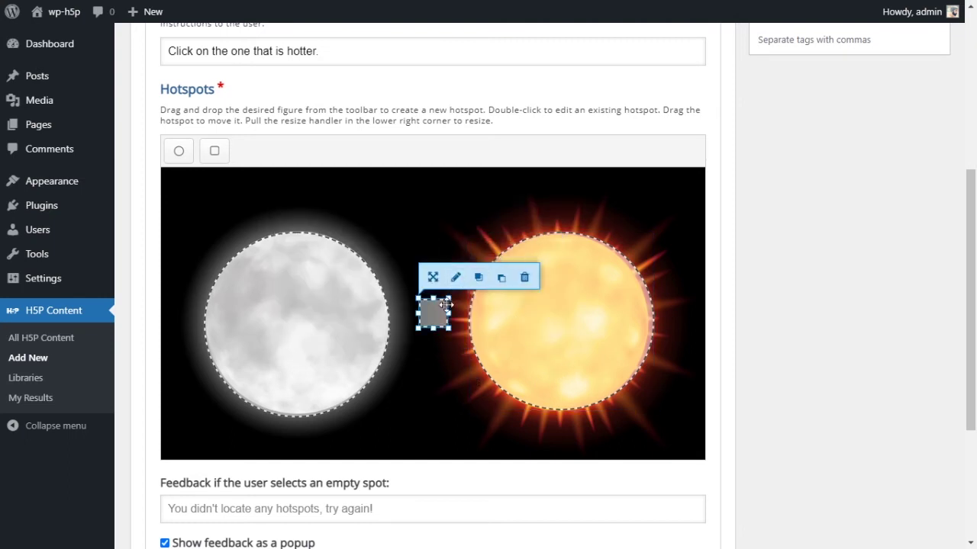
key(Delete)
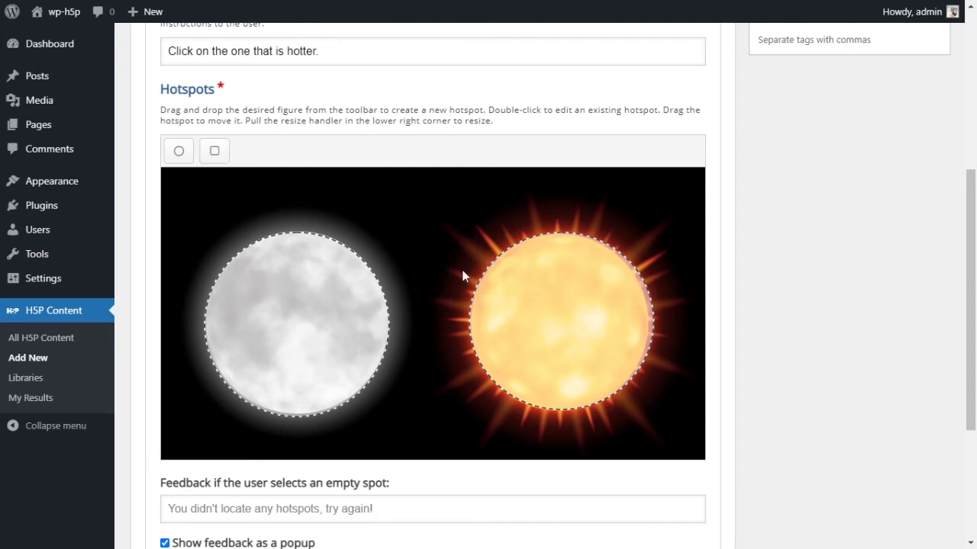
click(488, 303)
click(345, 296)
scroll(405, 301, down, 2)
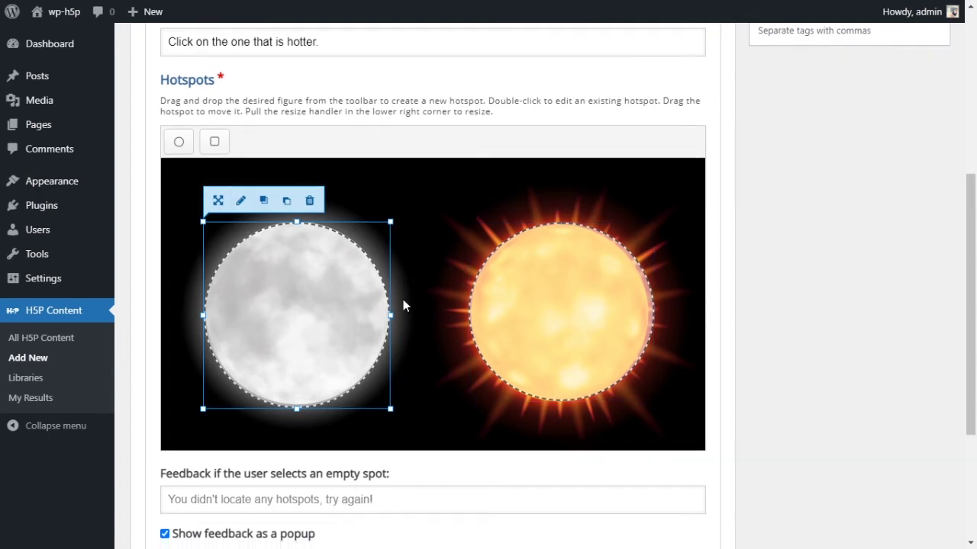
scroll(416, 267, up, 2)
click(429, 216)
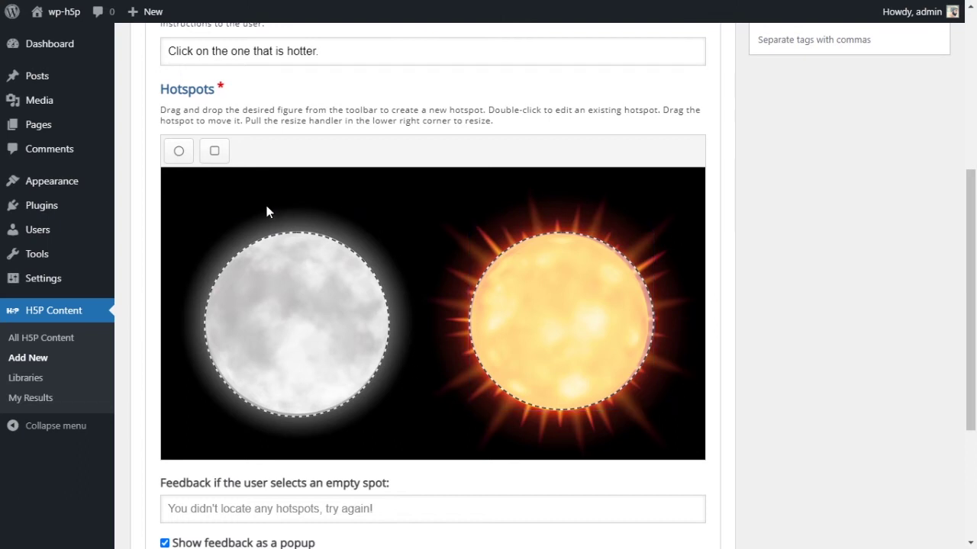
scroll(417, 212, down, 4)
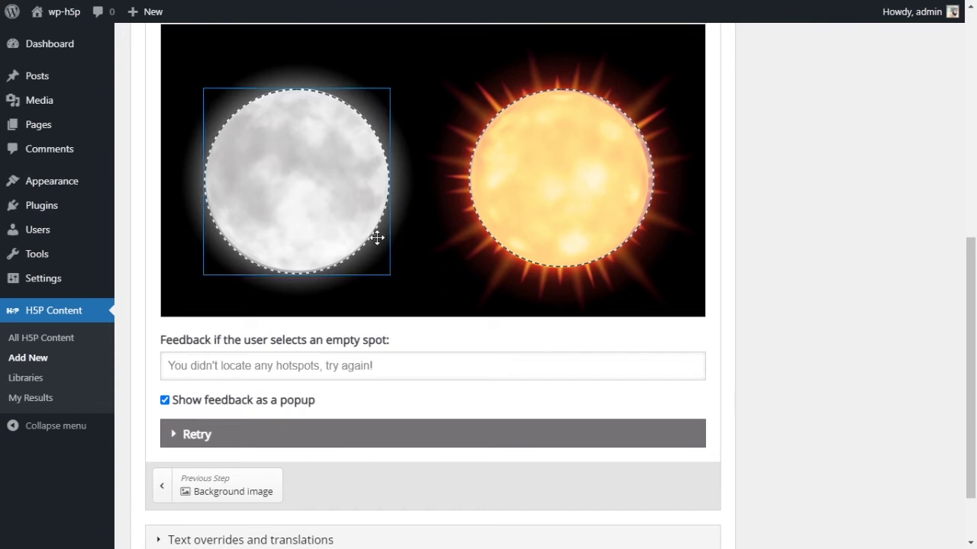
Change the empty-spot feedback to 'Do you need glasses? click on one of the objects.'
click(358, 368)
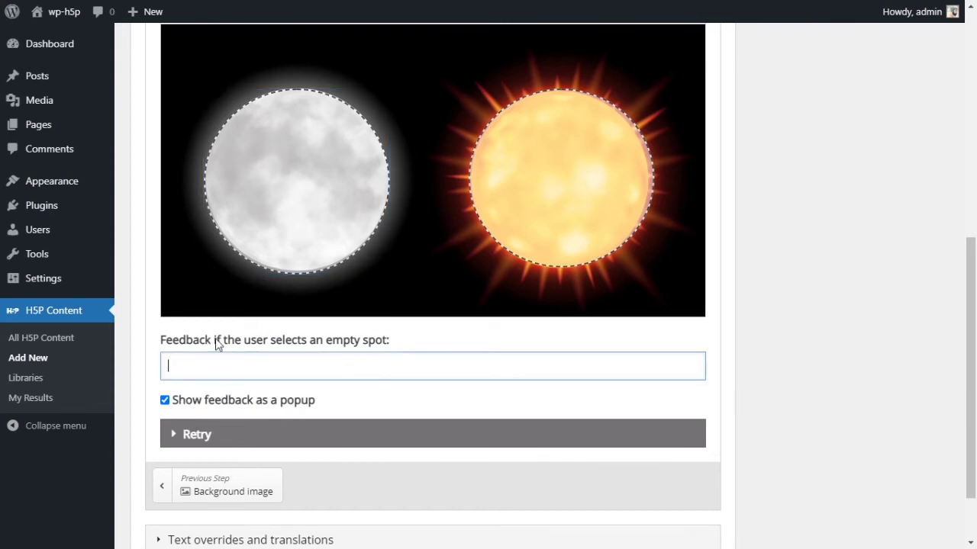
drag(187, 340, 376, 355)
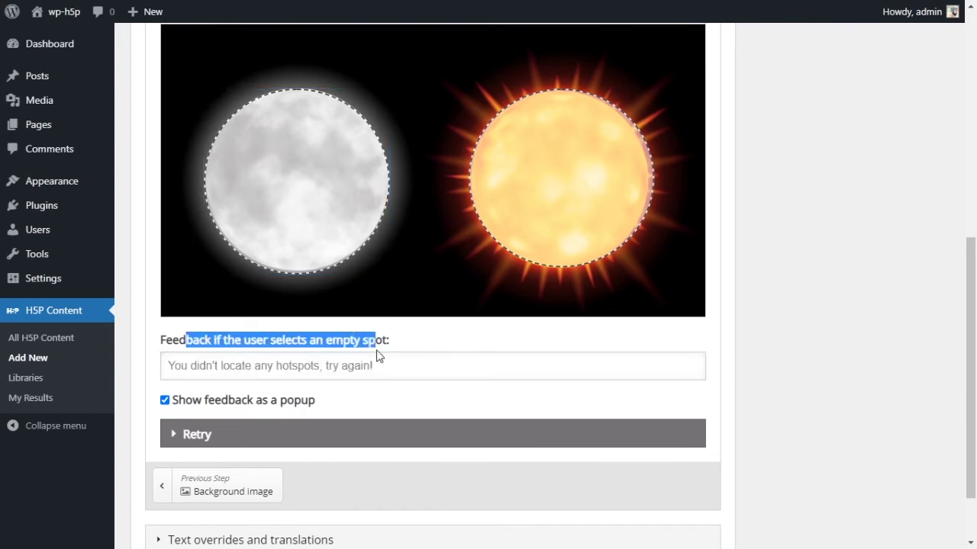
scroll(427, 268, up, 1)
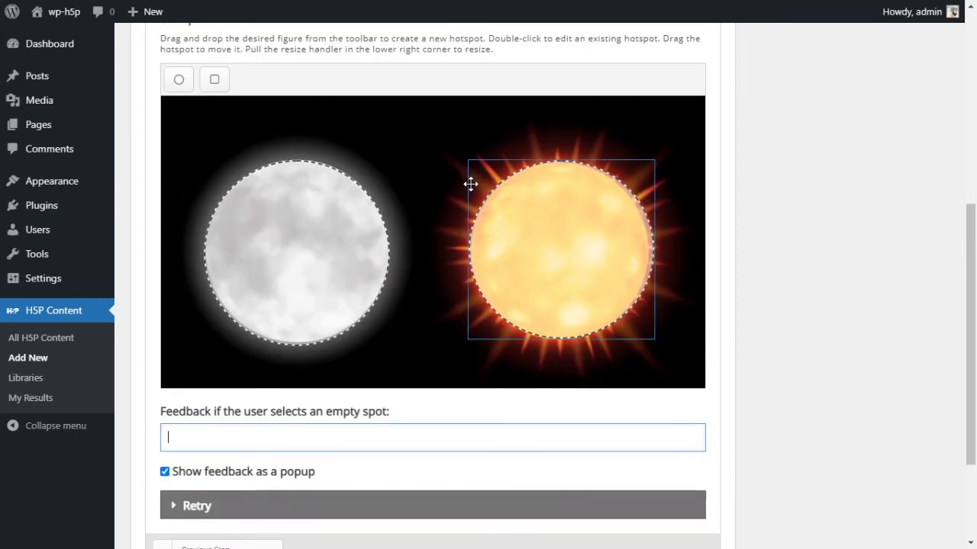
scroll(429, 305, down, 2)
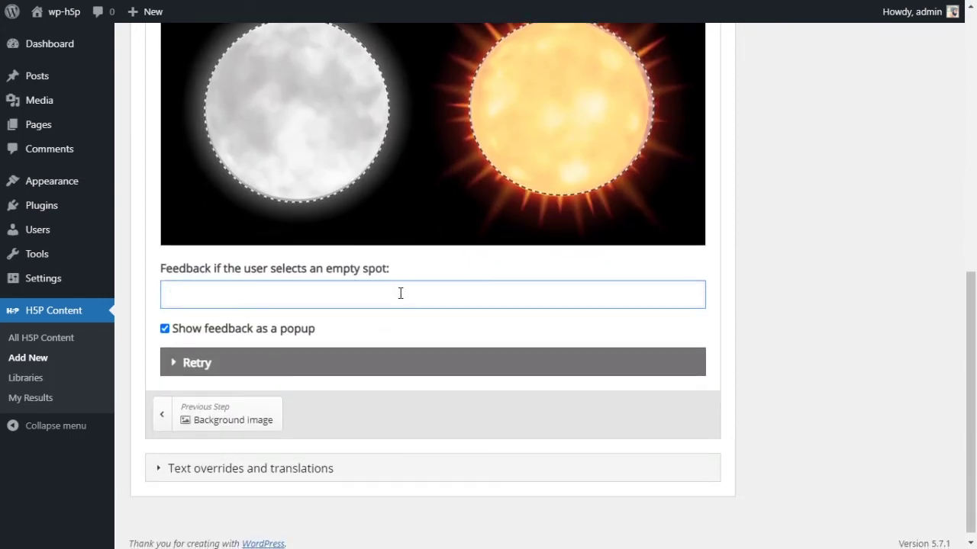
text(Do you need glasses? )
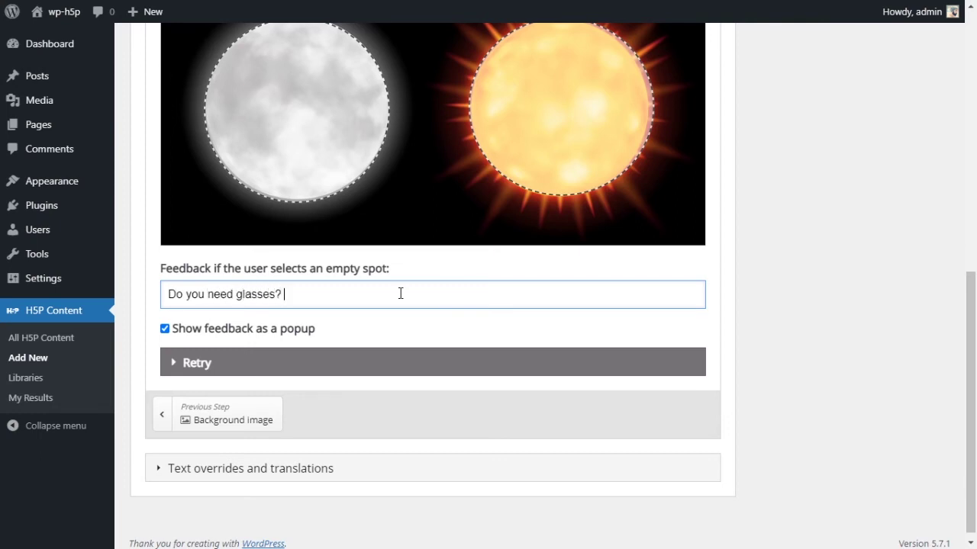
text(click on one of the objects)
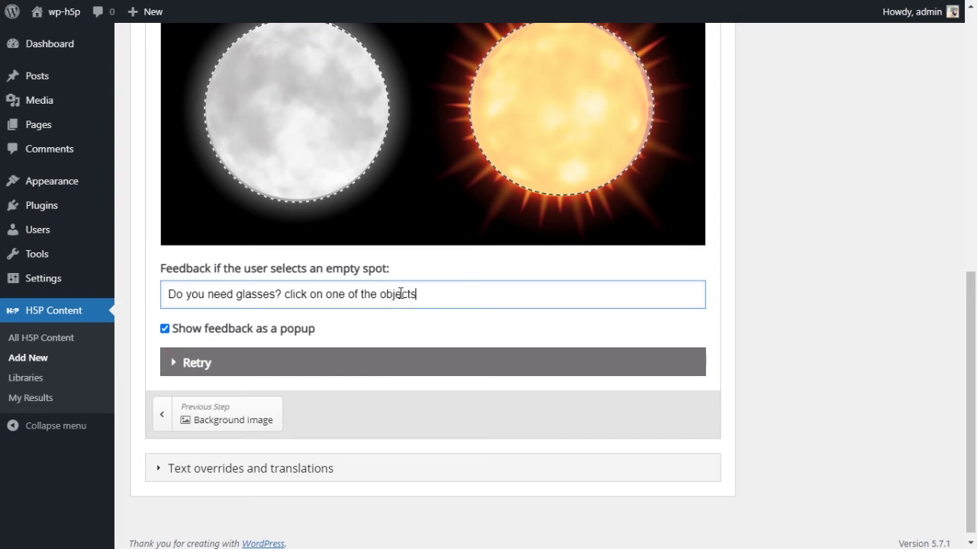
text(.)
scroll(409, 318, up, 3)
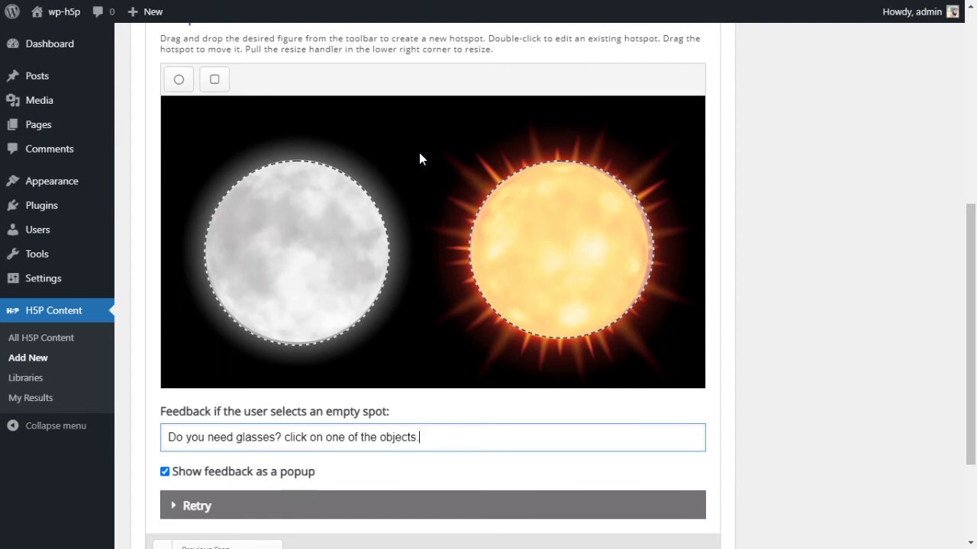
scroll(419, 159, down, 3)
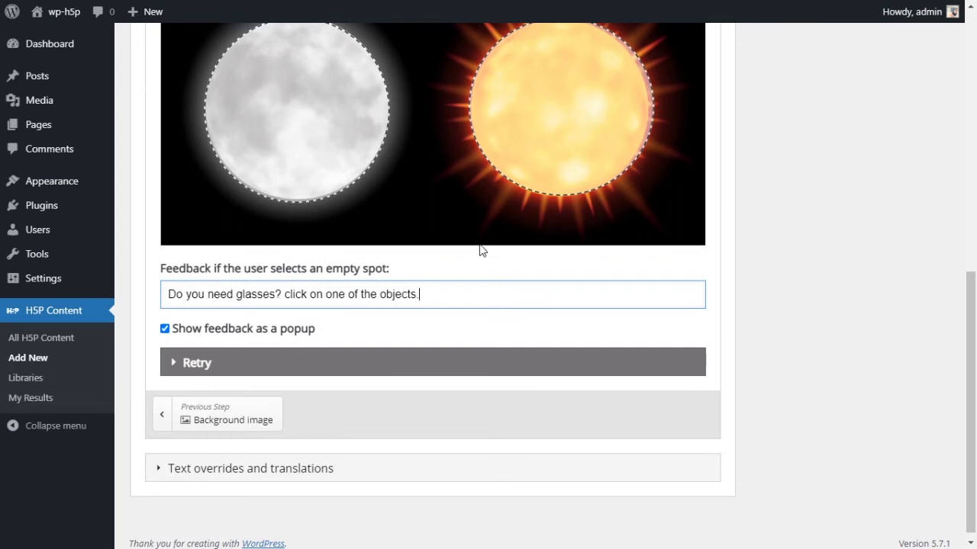
double_click(190, 329)
scroll(395, 156, up, 3)
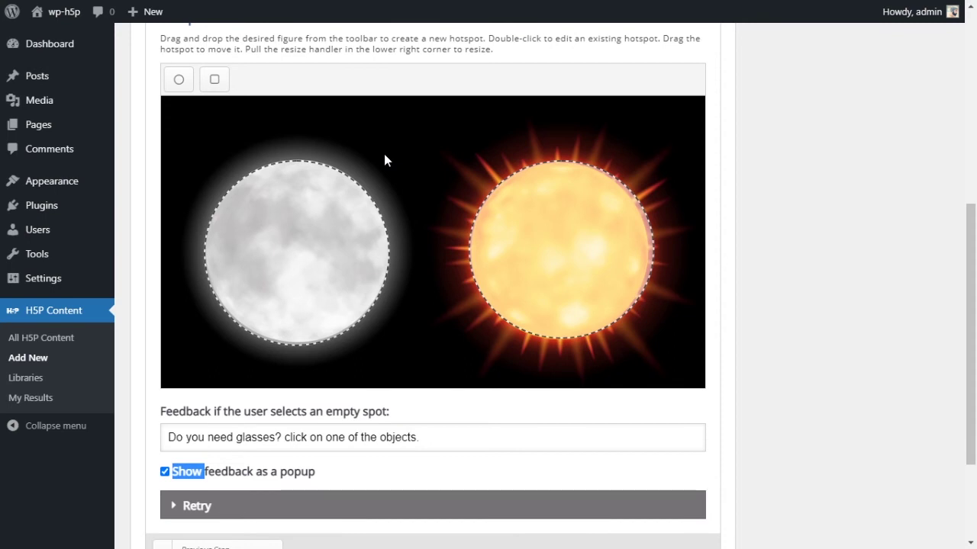
scroll(385, 158, down, 3)
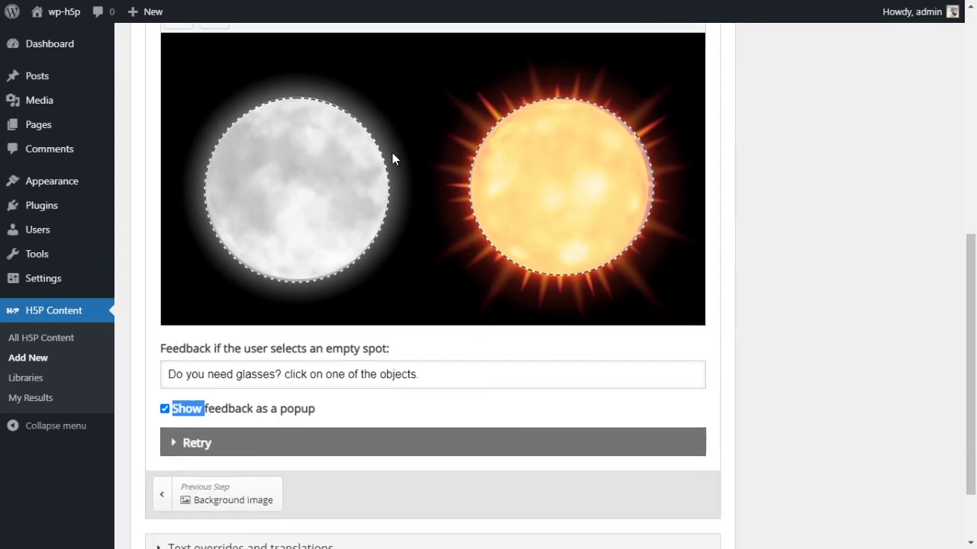
click(252, 320)
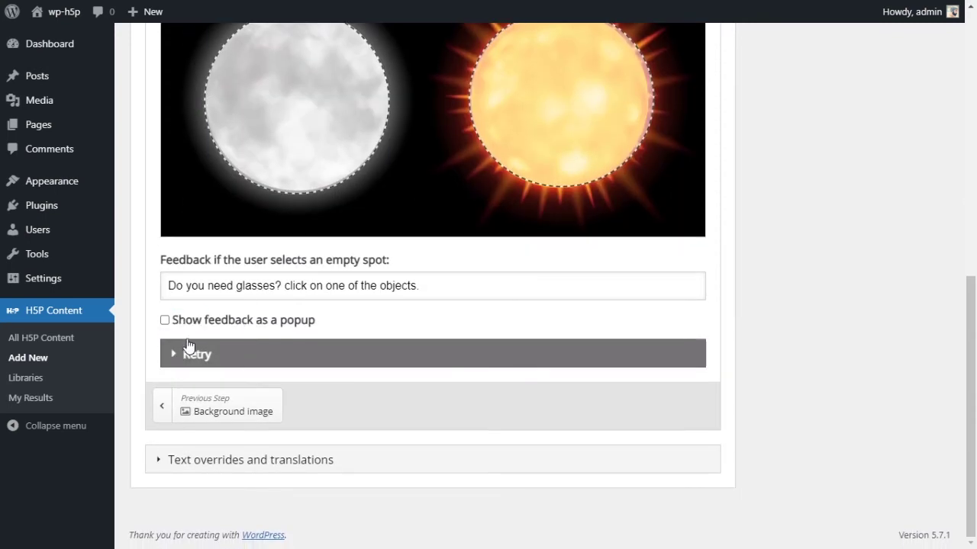
click(197, 322)
click(192, 353)
scroll(310, 290, down, 2)
double_click(297, 276)
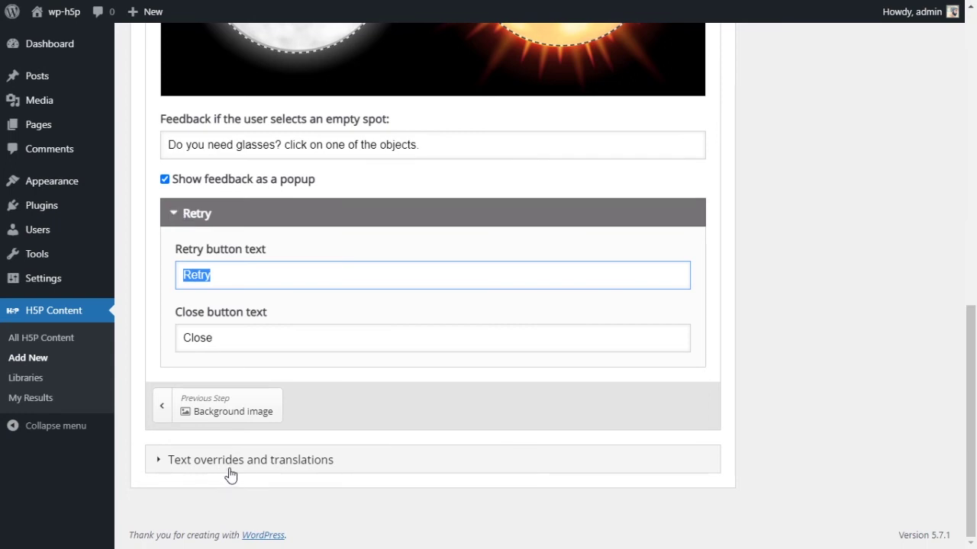
click(173, 216)
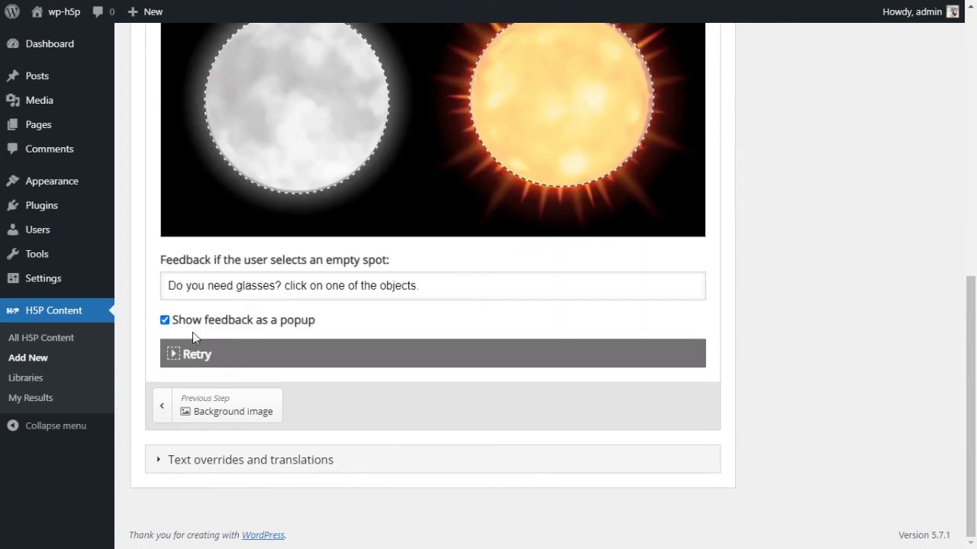
Expand 'Text overrides and translations' and look through the Find the Hotspot text fields
click(159, 461)
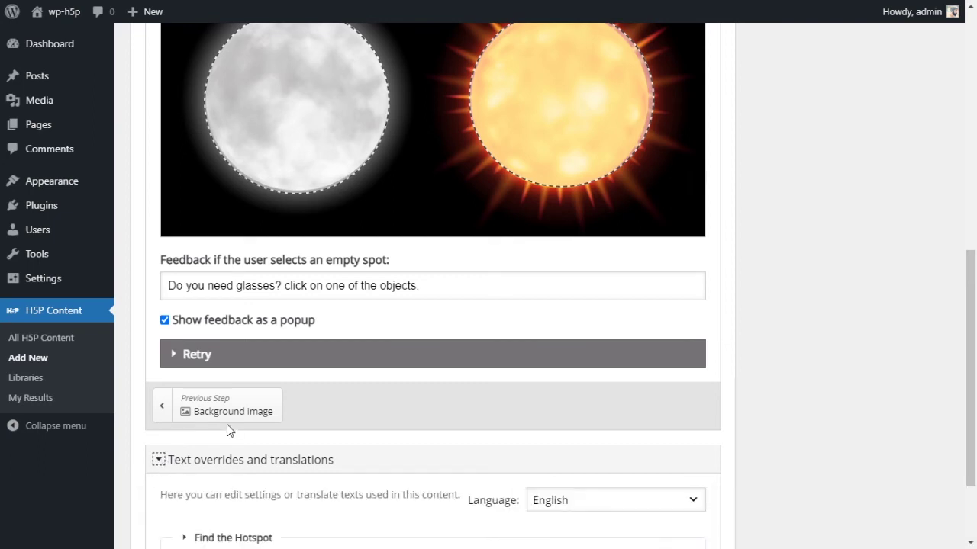
scroll(458, 369, down, 2)
click(184, 421)
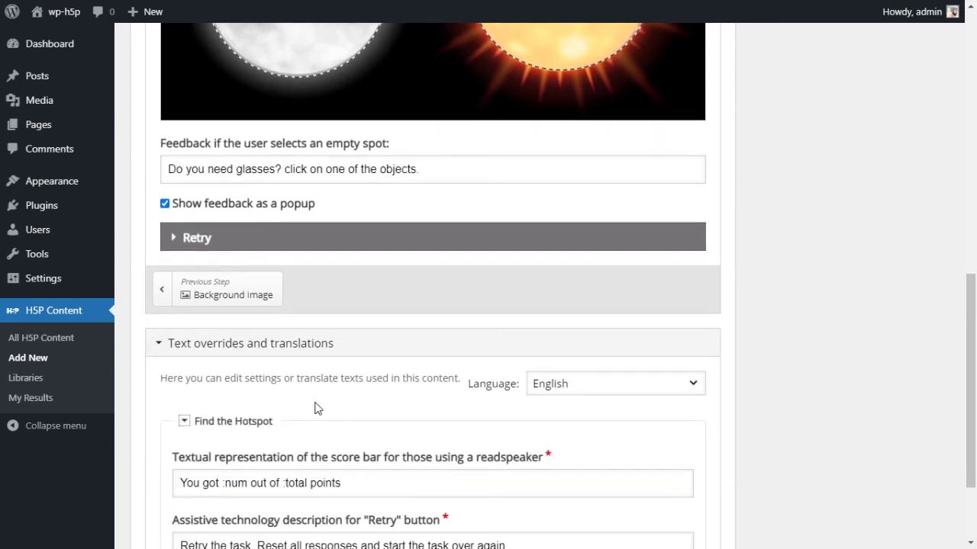
scroll(328, 382, down, 2)
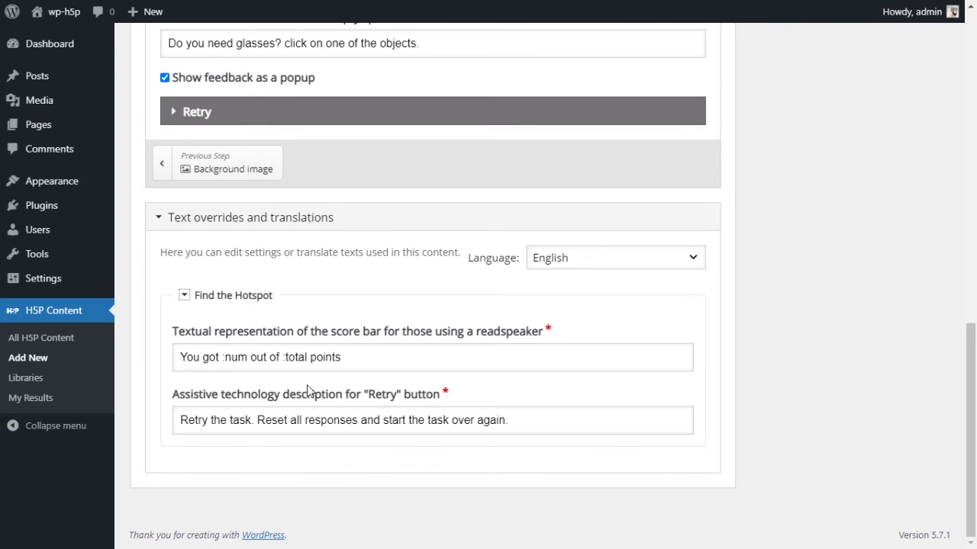
click(185, 296)
scroll(374, 343, up, 7)
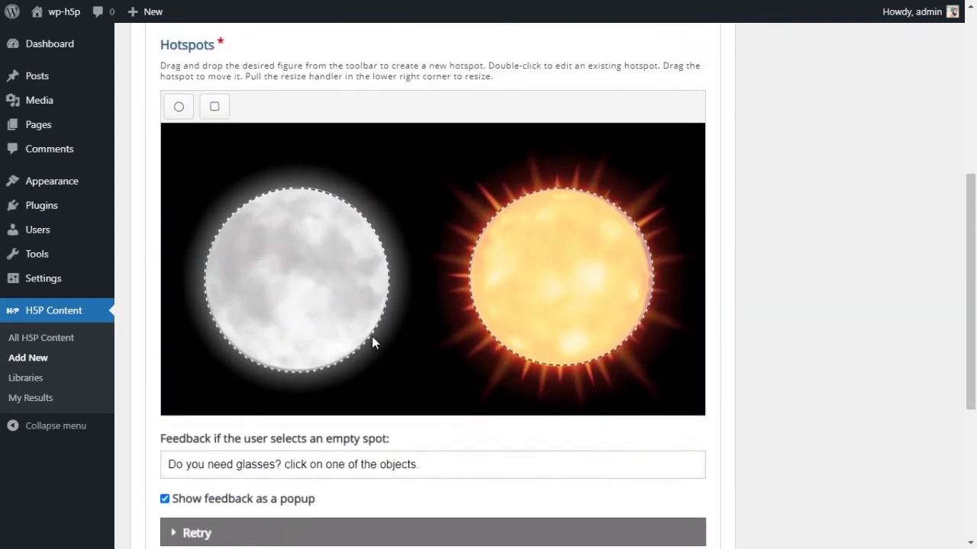
scroll(423, 320, up, 1)
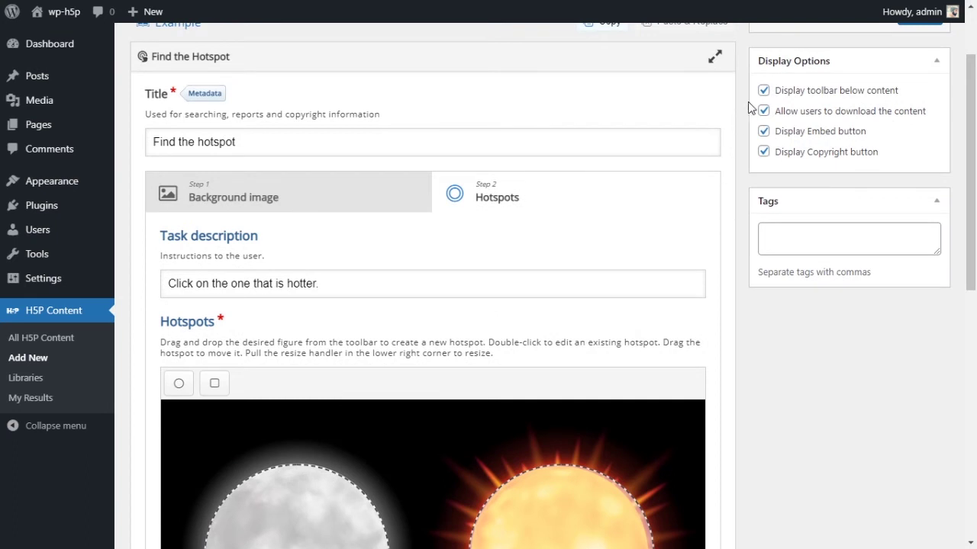
Turn off 'Display toolbar below content' and create the activity, giving shortcode [h5p id="24"]
click(764, 91)
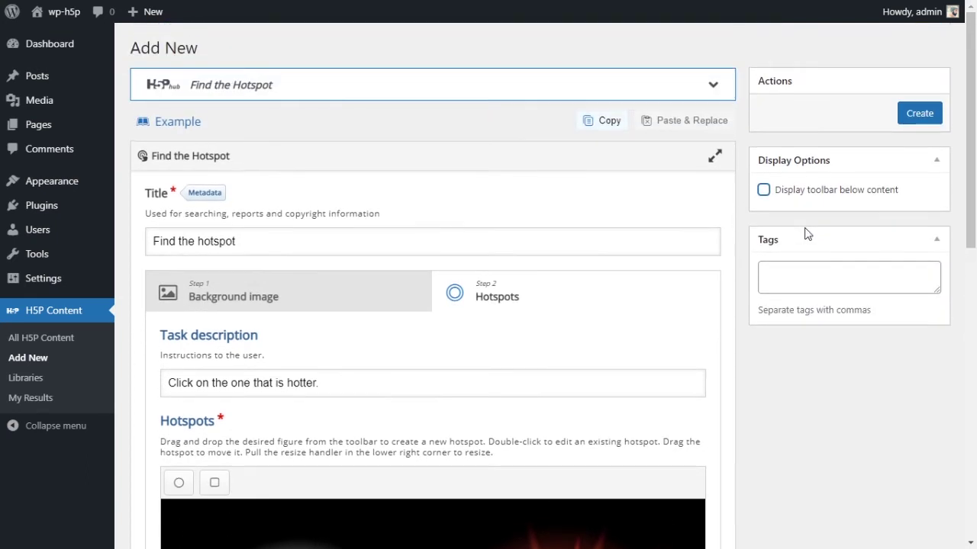
scroll(807, 232, up, 2)
scroll(747, 249, down, 1)
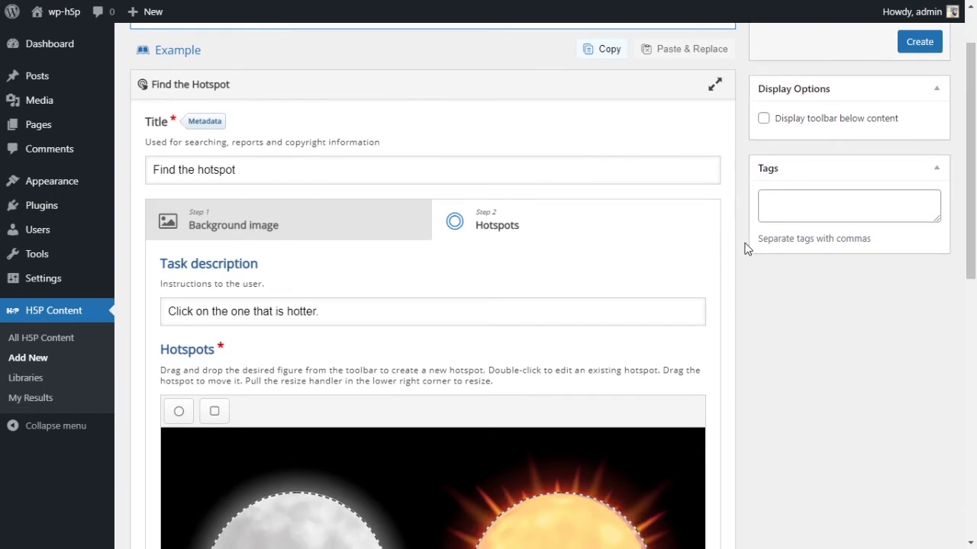
scroll(621, 356, down, 1)
scroll(861, 311, up, 2)
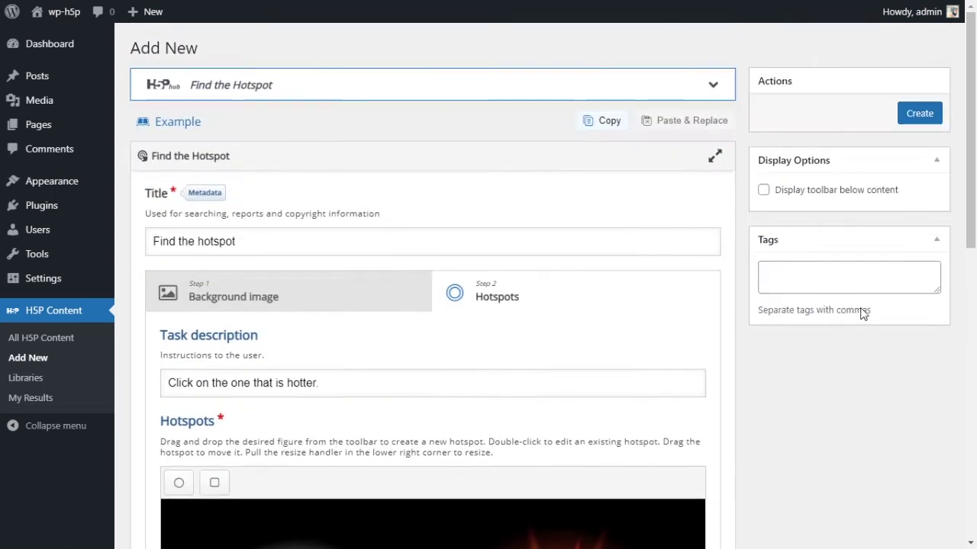
click(919, 119)
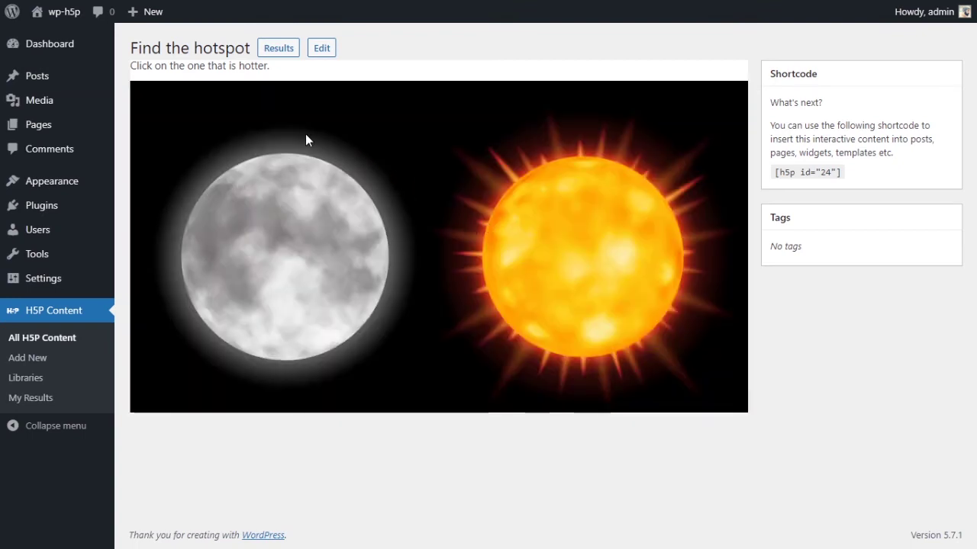
Test a wrong answer by clicking away from both objects, then retry the task
drag(131, 66, 273, 70)
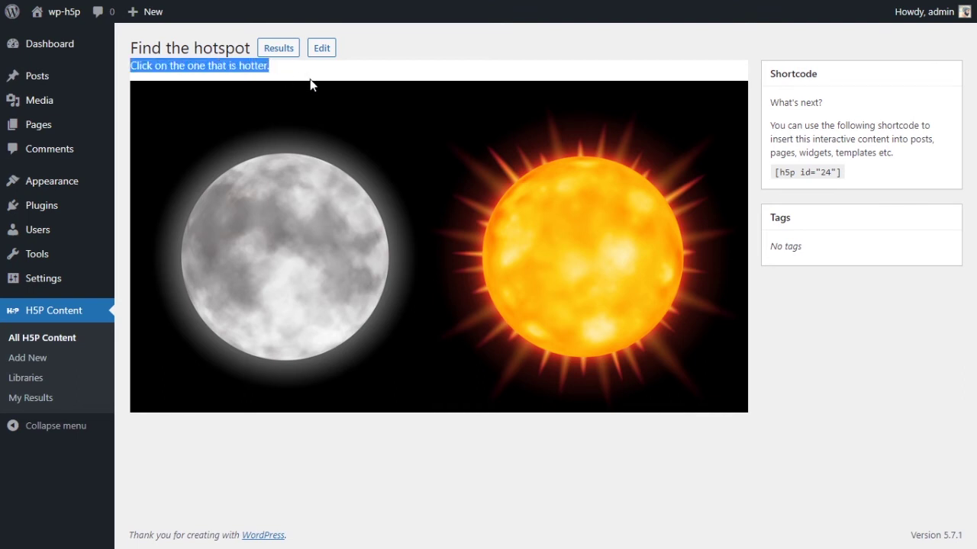
click(856, 441)
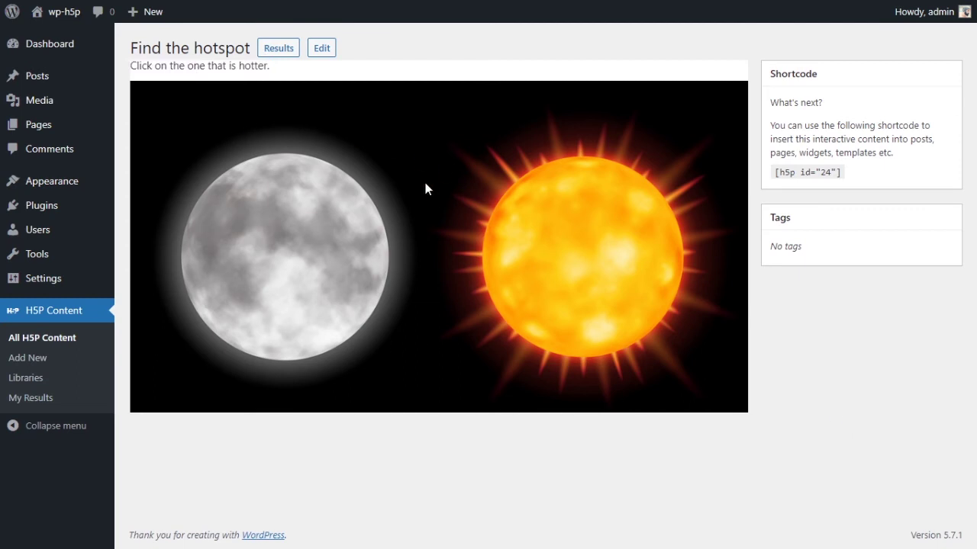
click(431, 114)
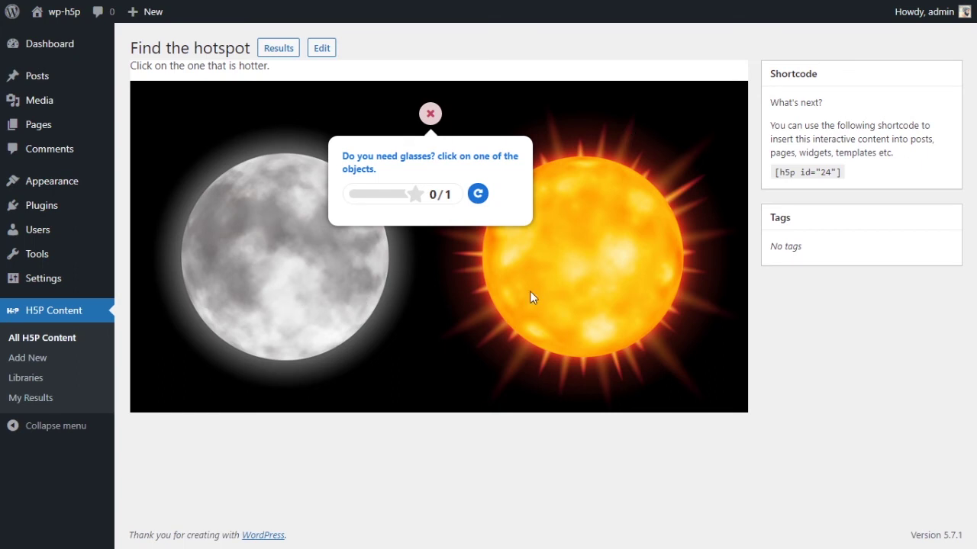
click(475, 196)
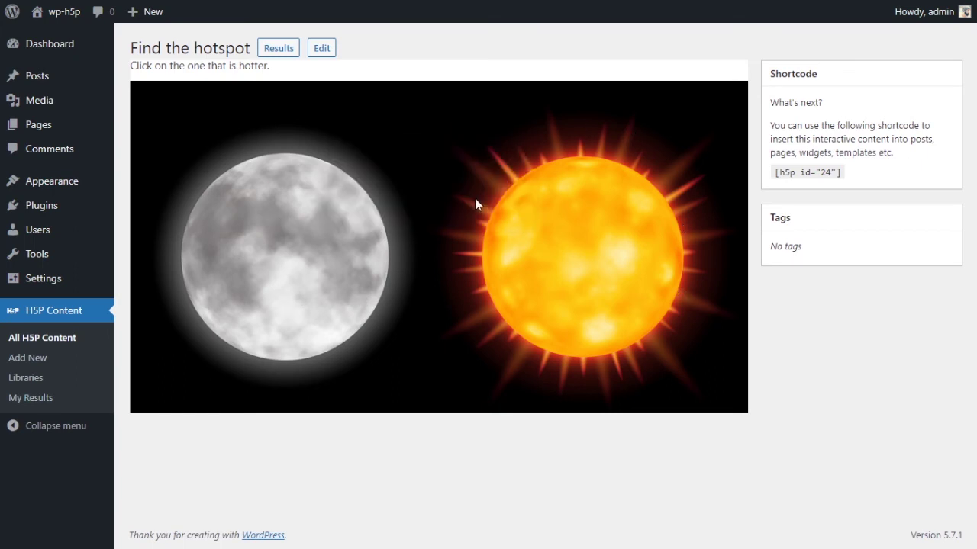
Try the moon, retry, then pick the sun for a 1/1 score and dismiss the feedback
click(295, 236)
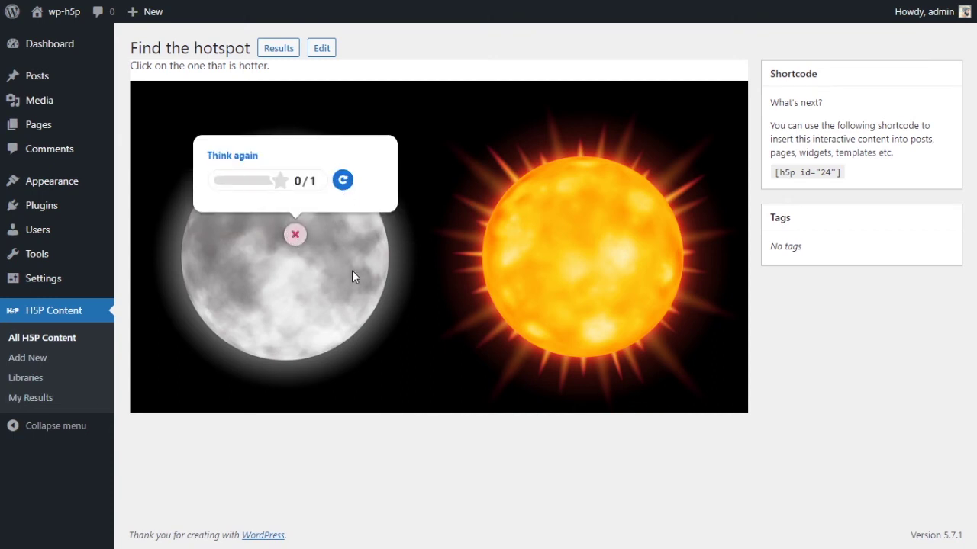
click(343, 184)
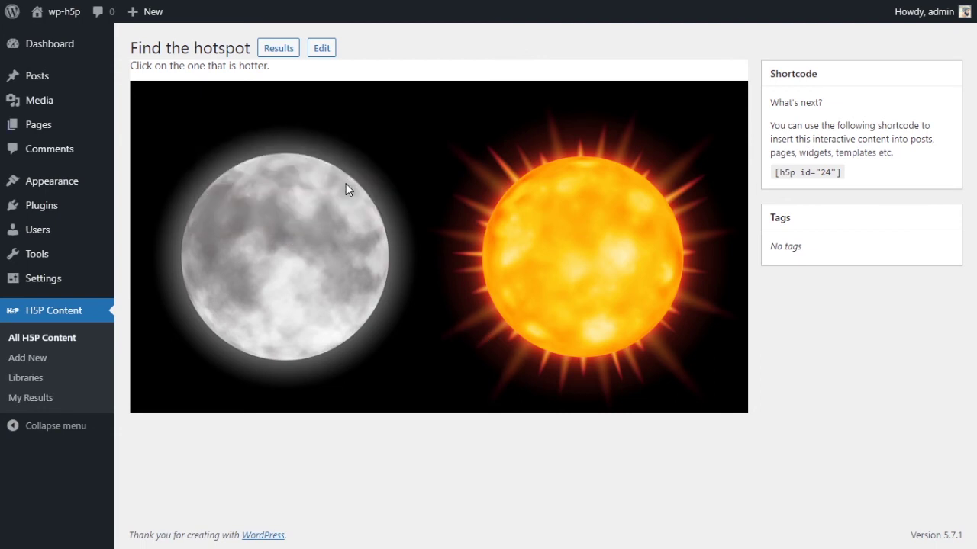
click(581, 251)
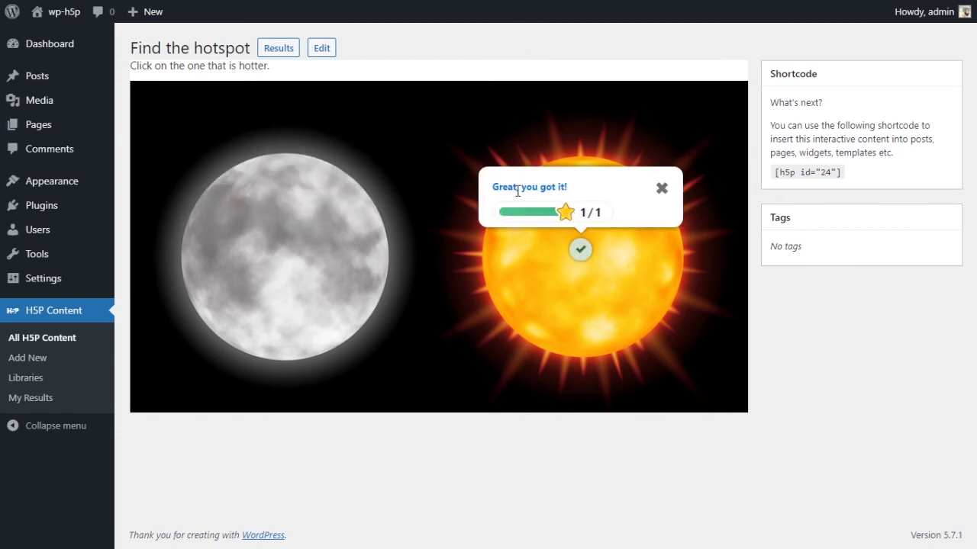
click(661, 189)
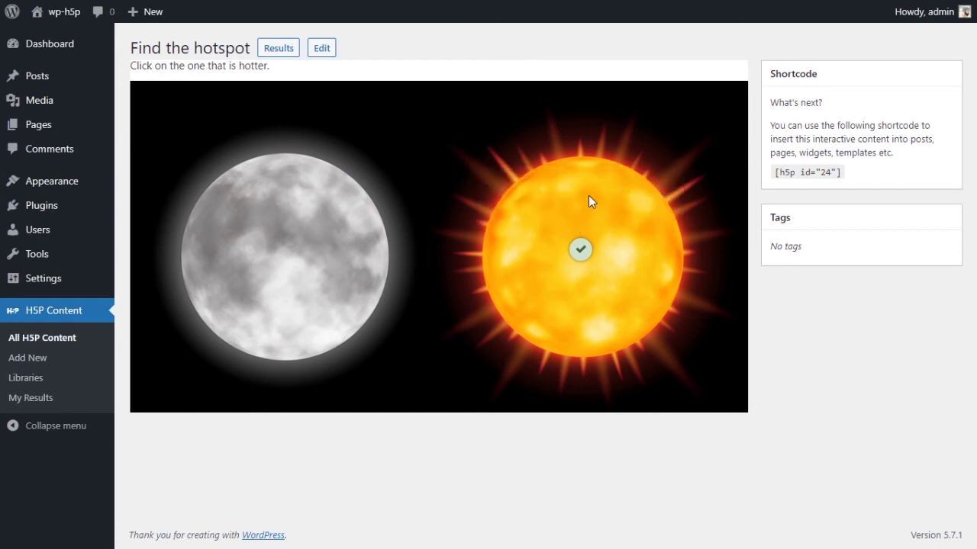
Copy the shortcode [h5p id="24"] from the Shortcode box
triple_click(823, 173)
drag(775, 172, 847, 174)
key(ctrl+c)
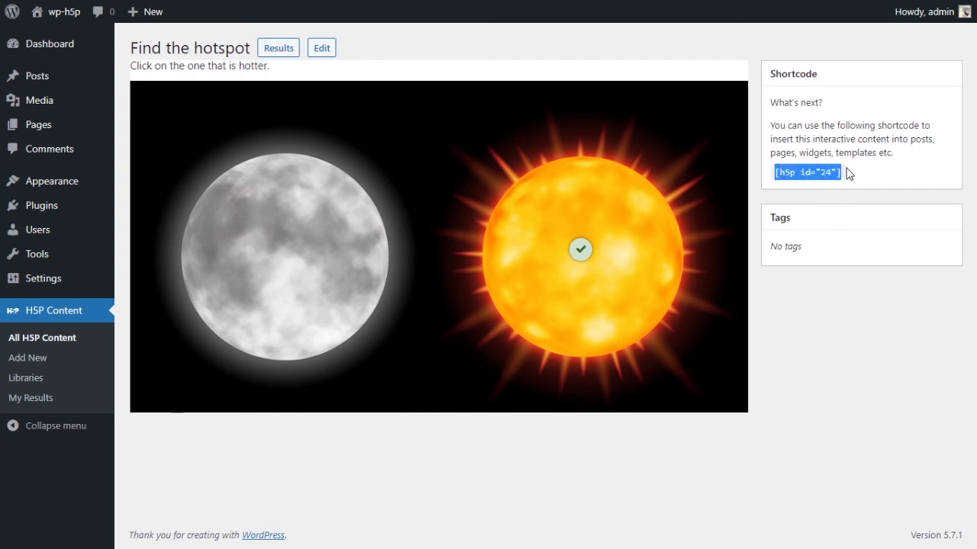
click(875, 263)
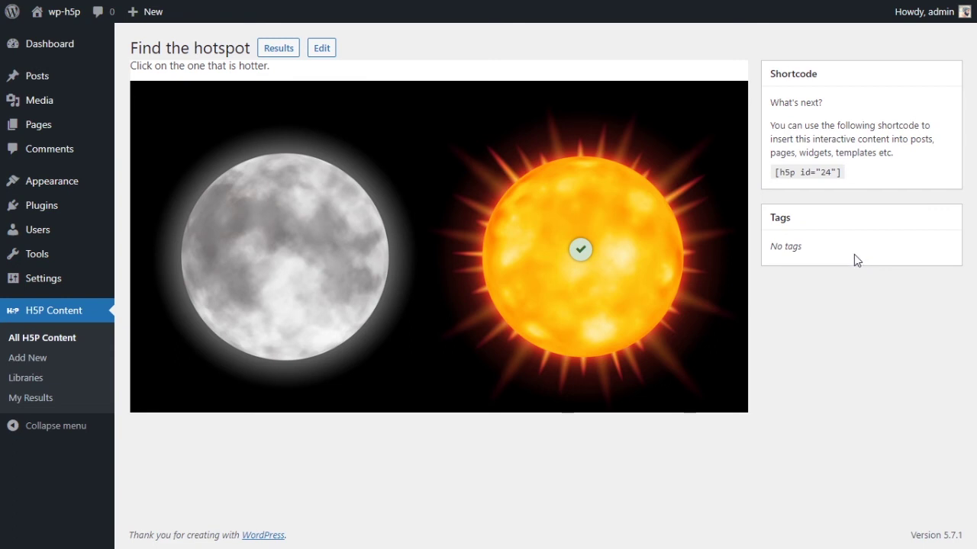
mouse_move(73, 81)
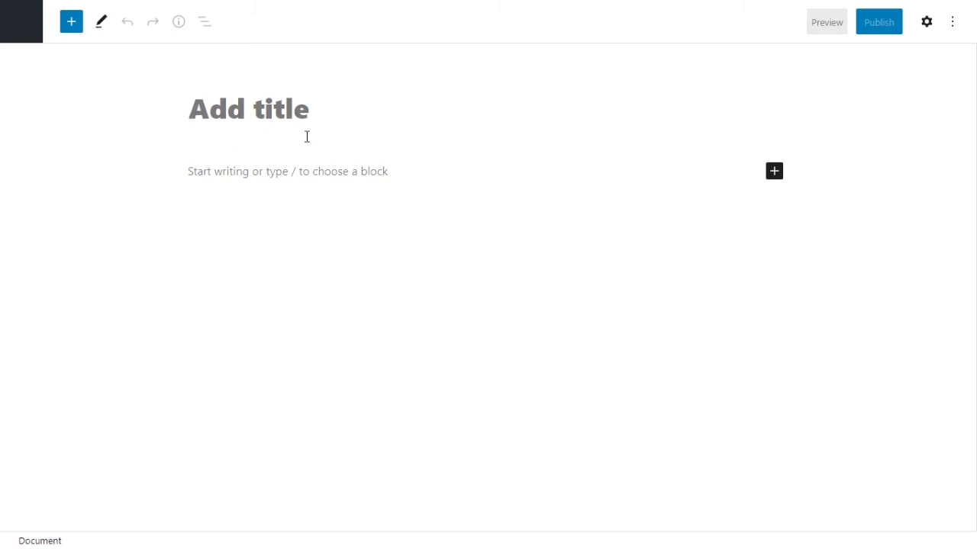
Title the new post '#11 Find the hotspot' and move into its empty body
text(#11)
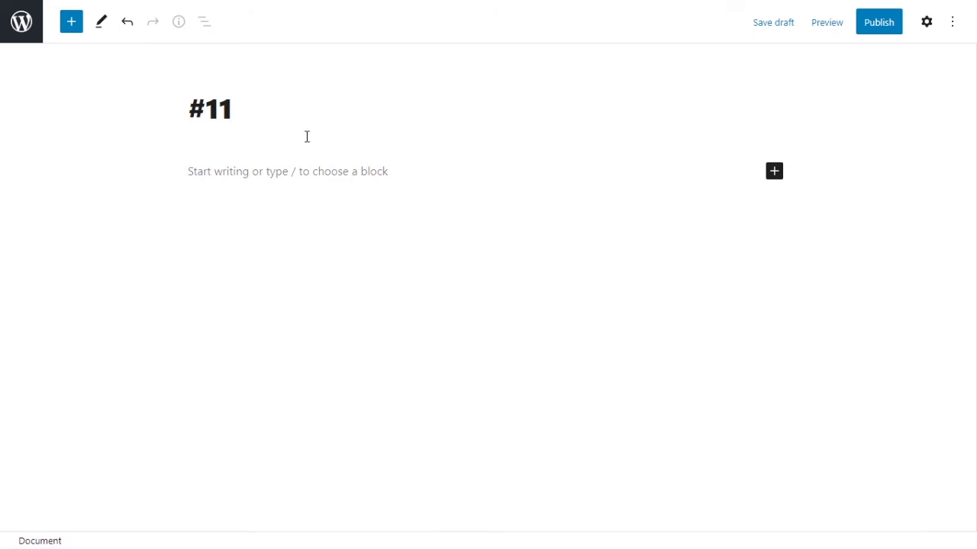
text( Find the )
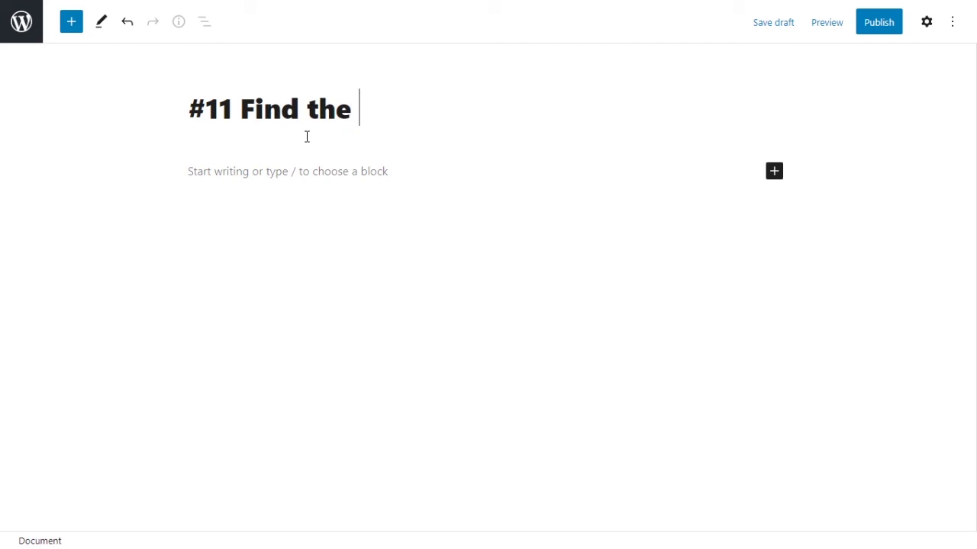
text(hotspot)
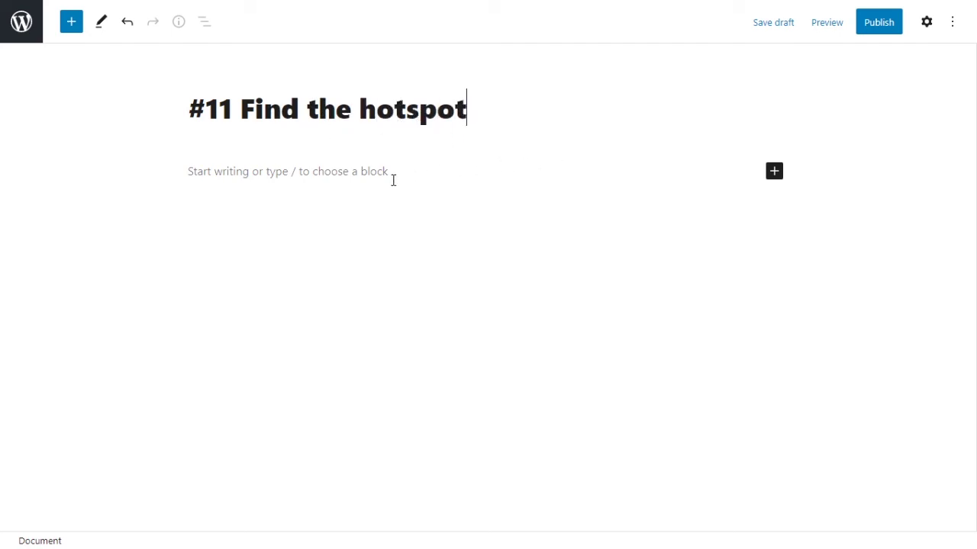
click(449, 173)
Paste [h5p id="24"] into a new Shortcode block and publish the post, confirming in the pre-publish panel
click(774, 169)
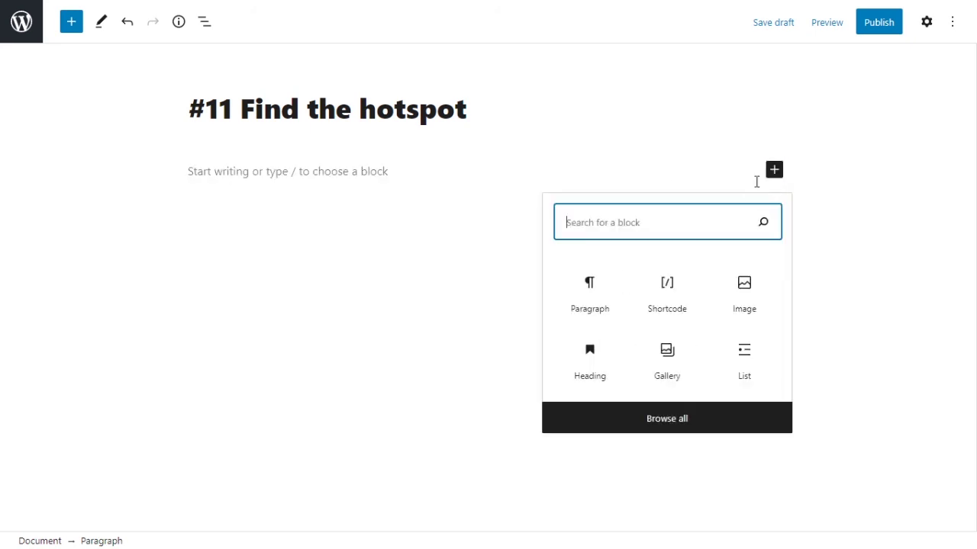
click(682, 294)
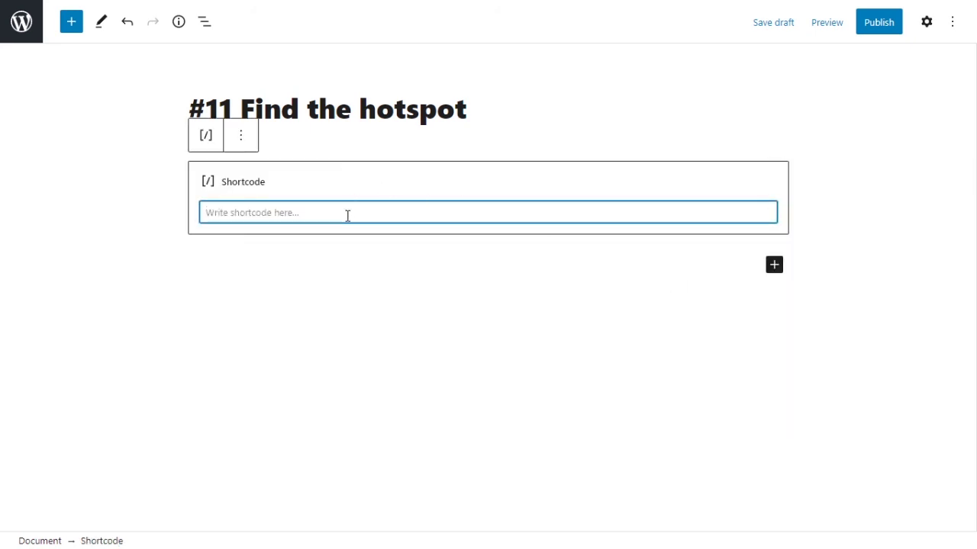
key(ctrl+v)
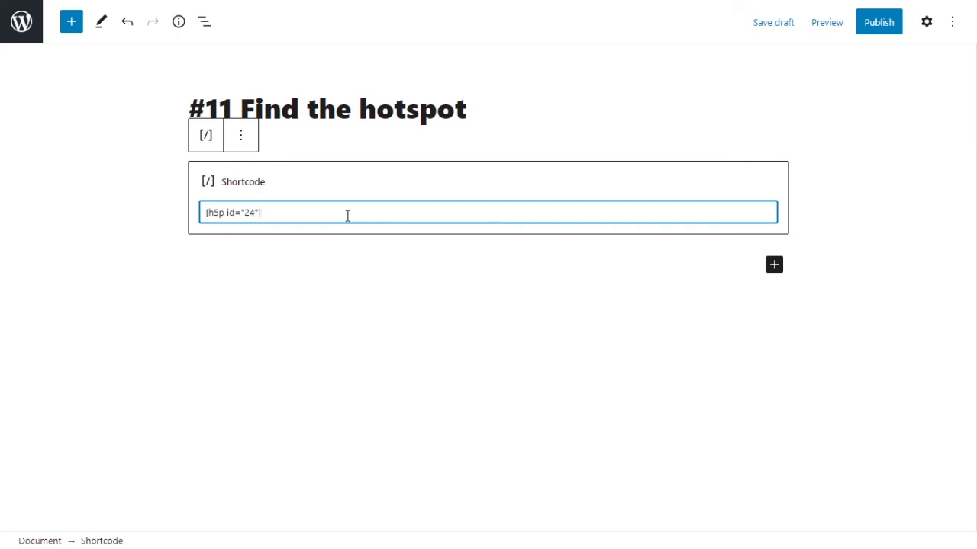
click(877, 25)
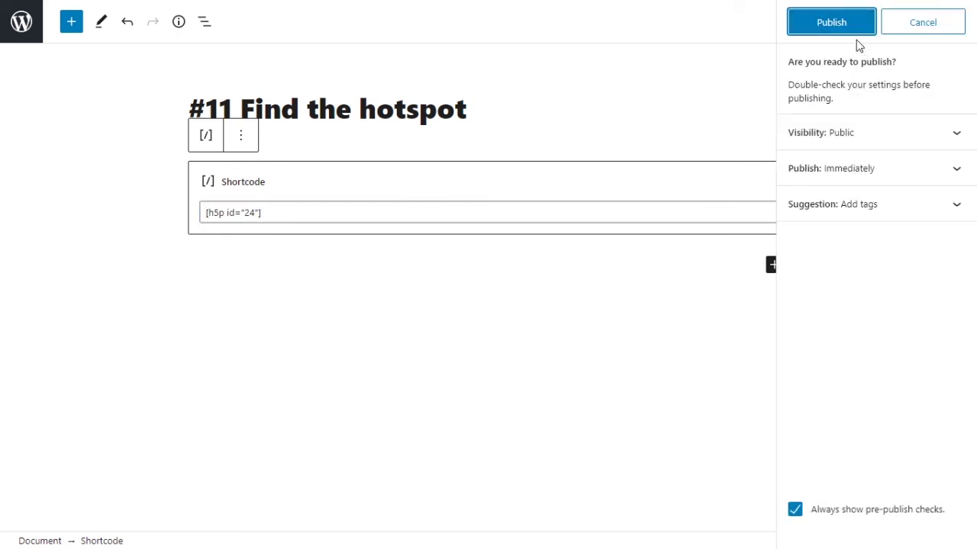
click(844, 32)
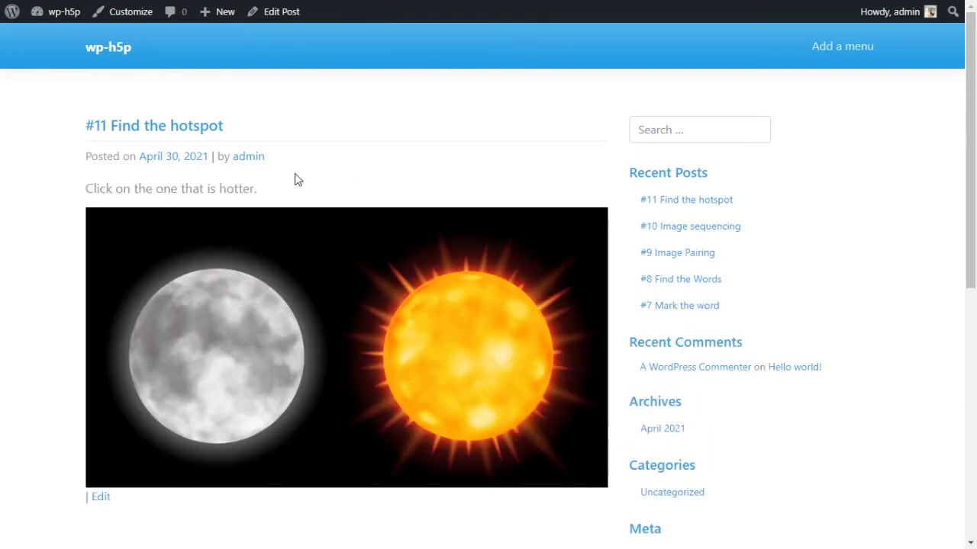
Review the live post and answer the embedded activity with the sun for 1/1, closing the feedback
scroll(205, 165, down, 1)
drag(91, 122, 236, 120)
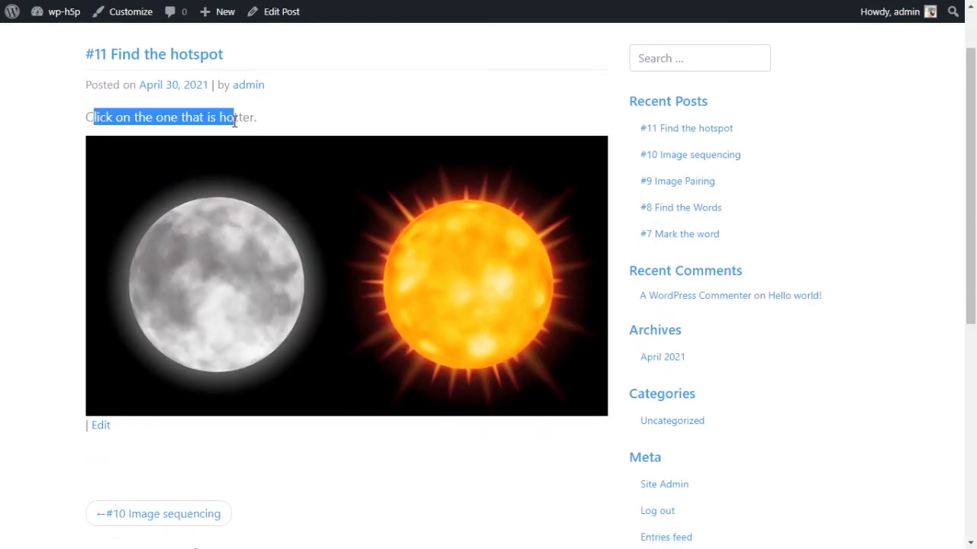
click(322, 124)
scroll(388, 168, down, 1)
scroll(388, 168, up, 1)
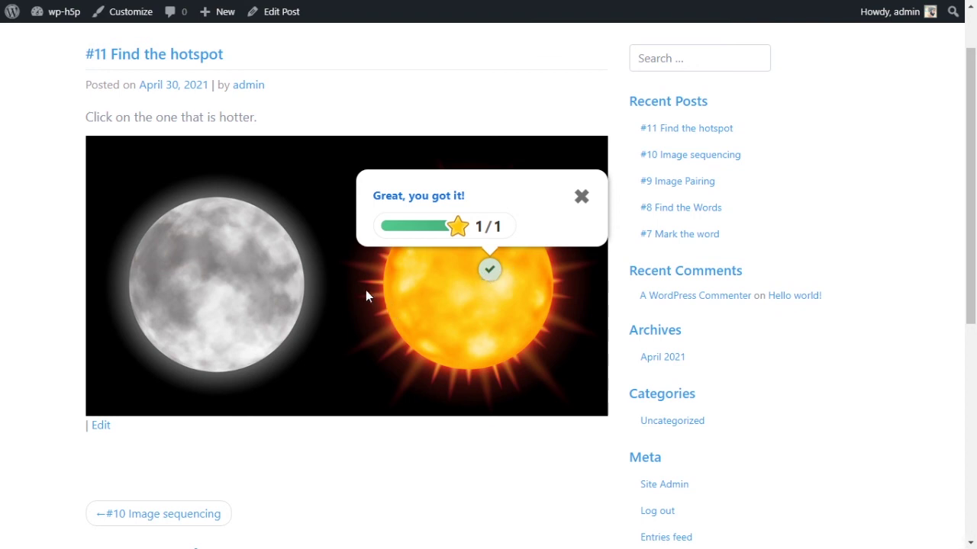
scroll(239, 349, down, 1)
drag(90, 351, 290, 355)
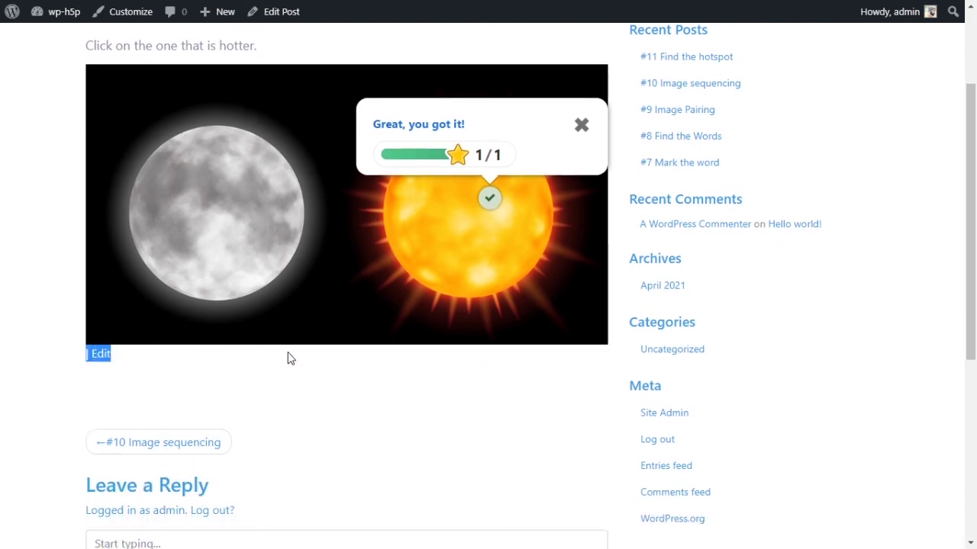
click(338, 363)
scroll(416, 382, up, 1)
scroll(416, 382, up, 1)
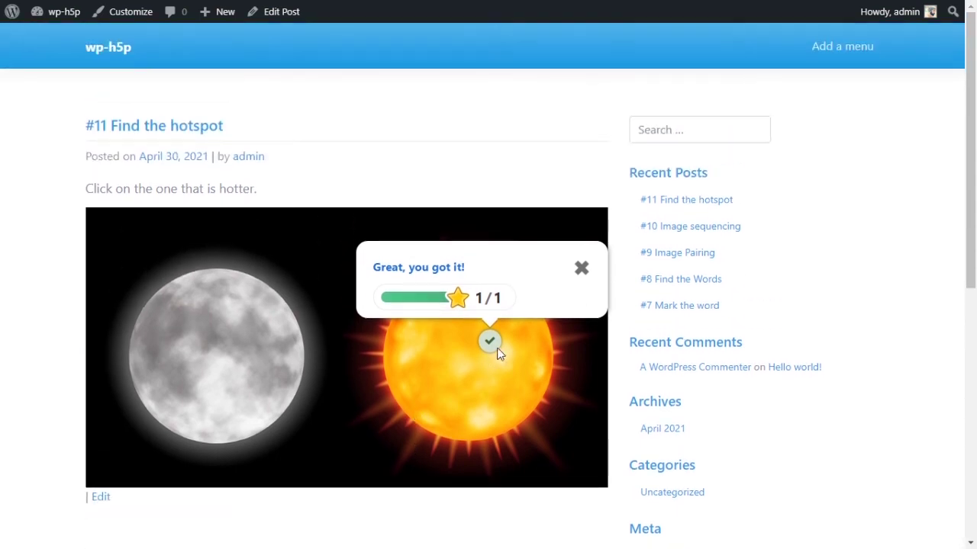
scroll(496, 353, down, 1)
click(578, 196)
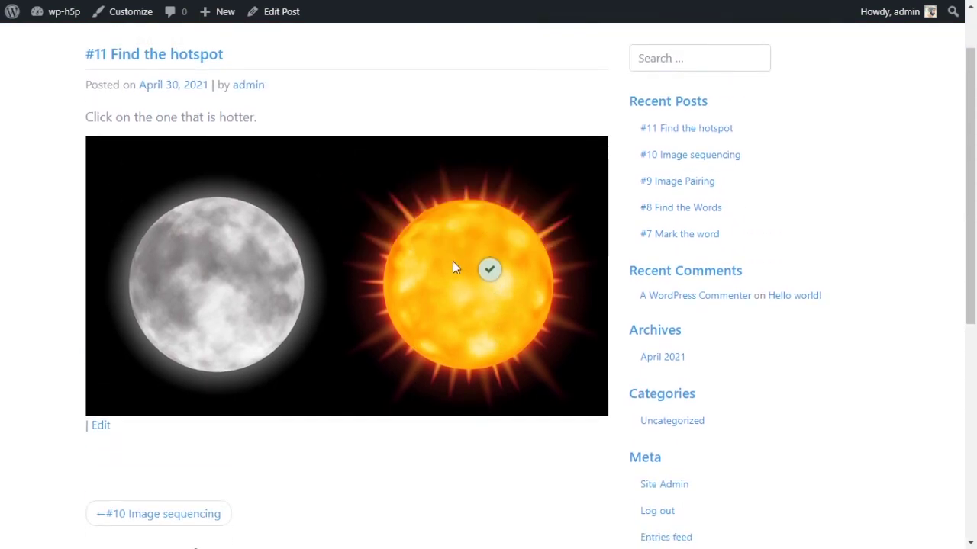